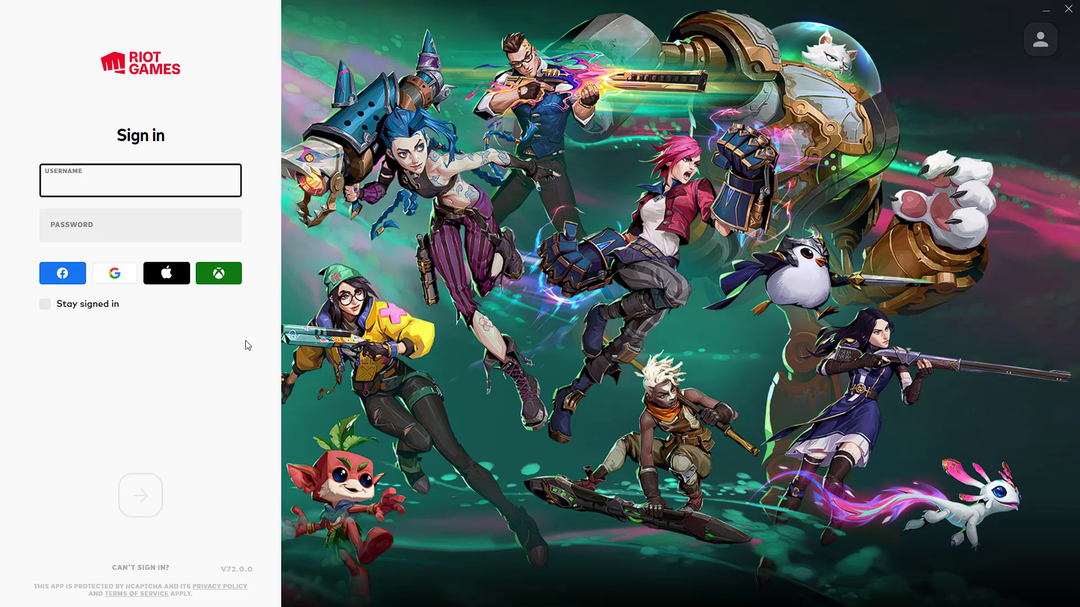
Try the Google sign-in in Riot Client, then close the client after the sign-in error
left_click(114, 275)
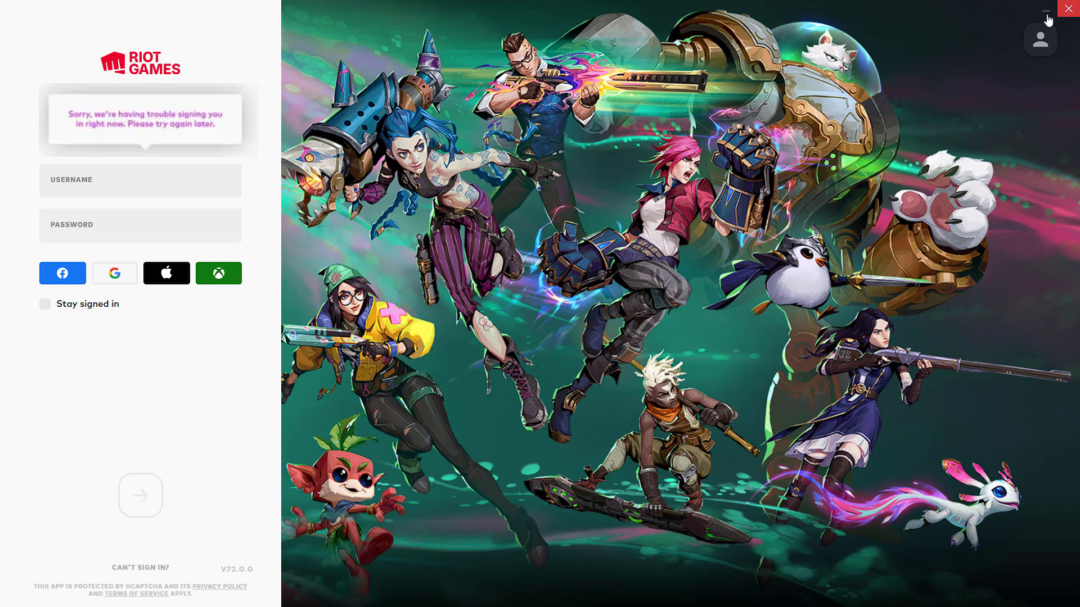
left_click(1068, 9)
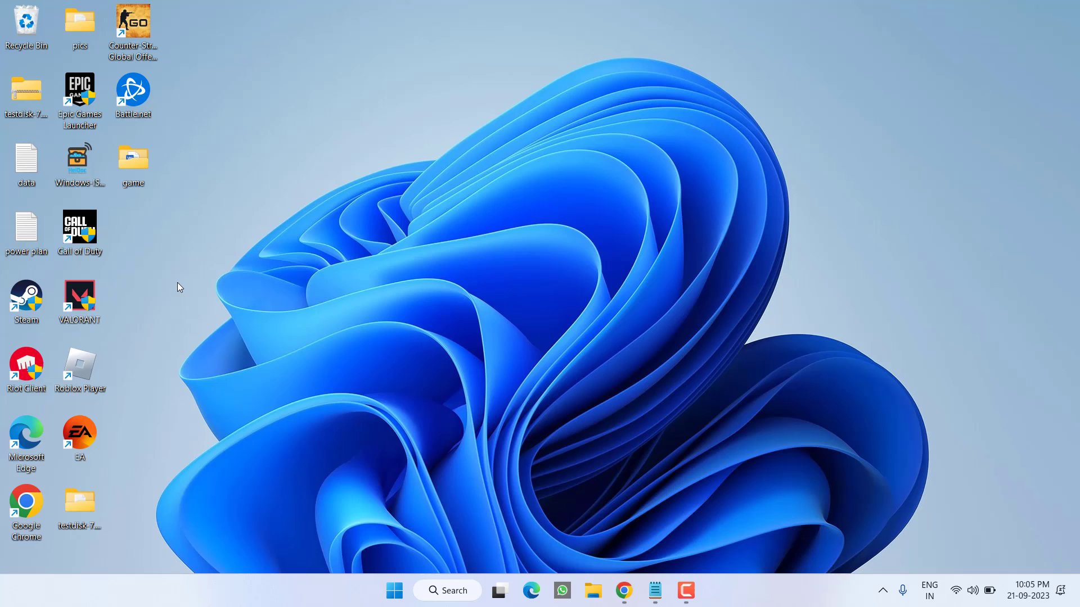
Tick 'Run this program as an administrator' on the Riot Client shortcut's Compatibility tab and apply it
right_click(15, 374)
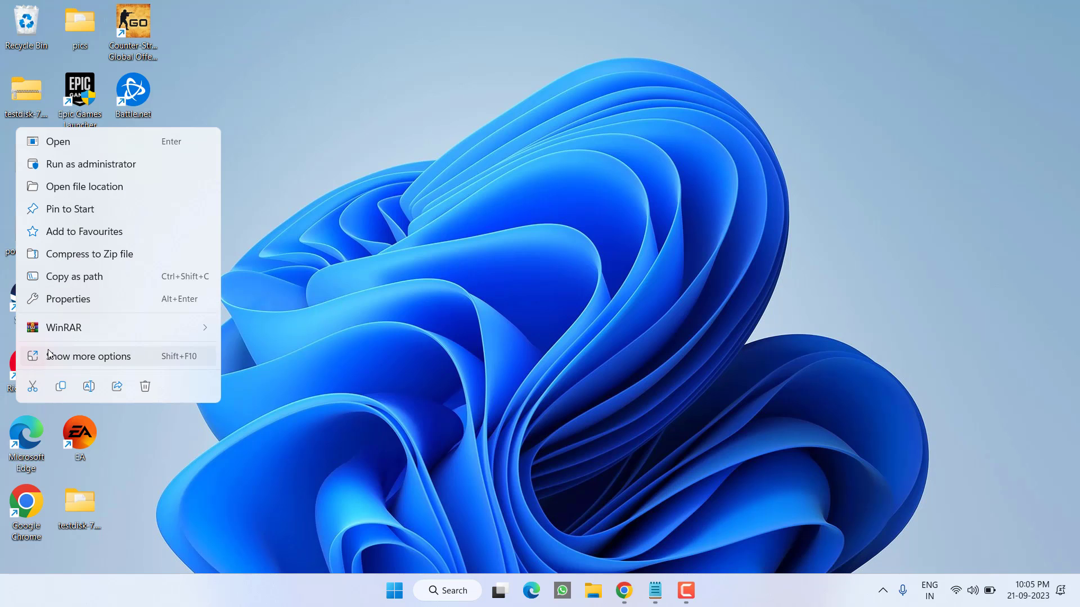
left_click(80, 308)
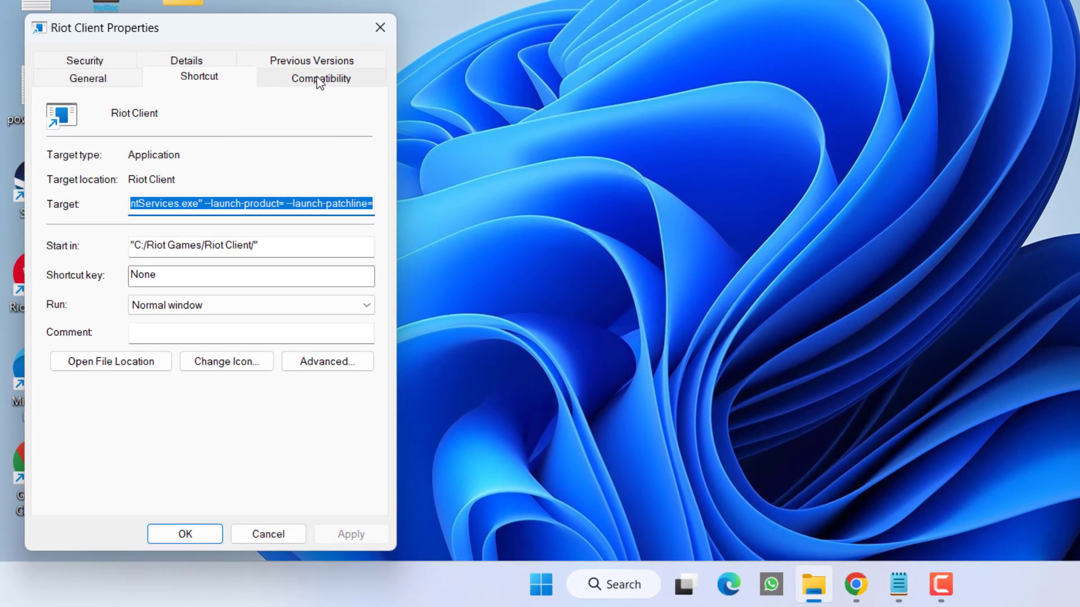
left_click(232, 220)
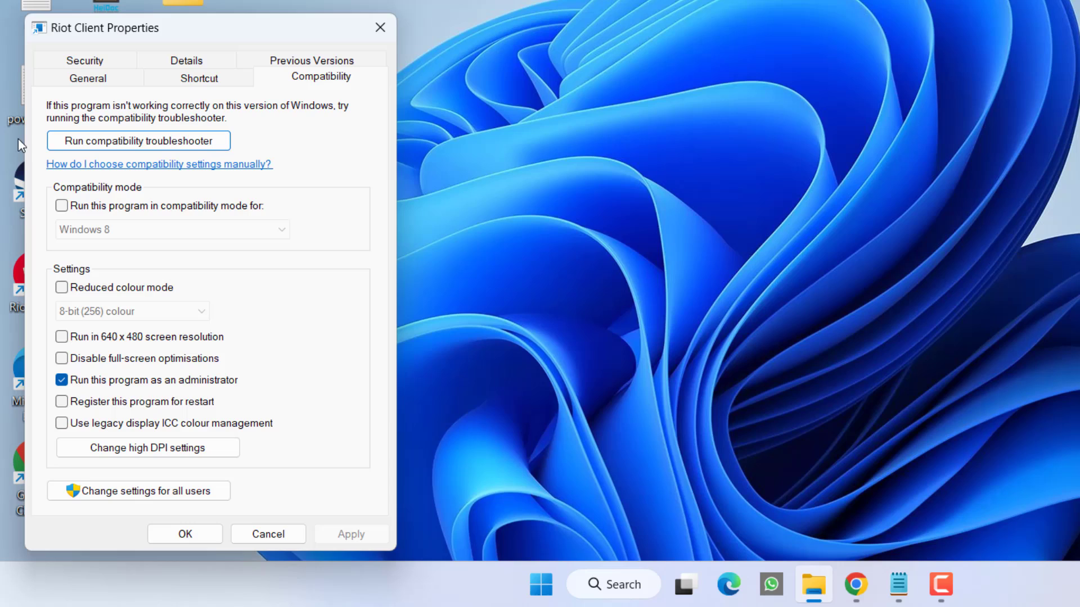
left_click(144, 381)
left_click(134, 383)
left_click(348, 533)
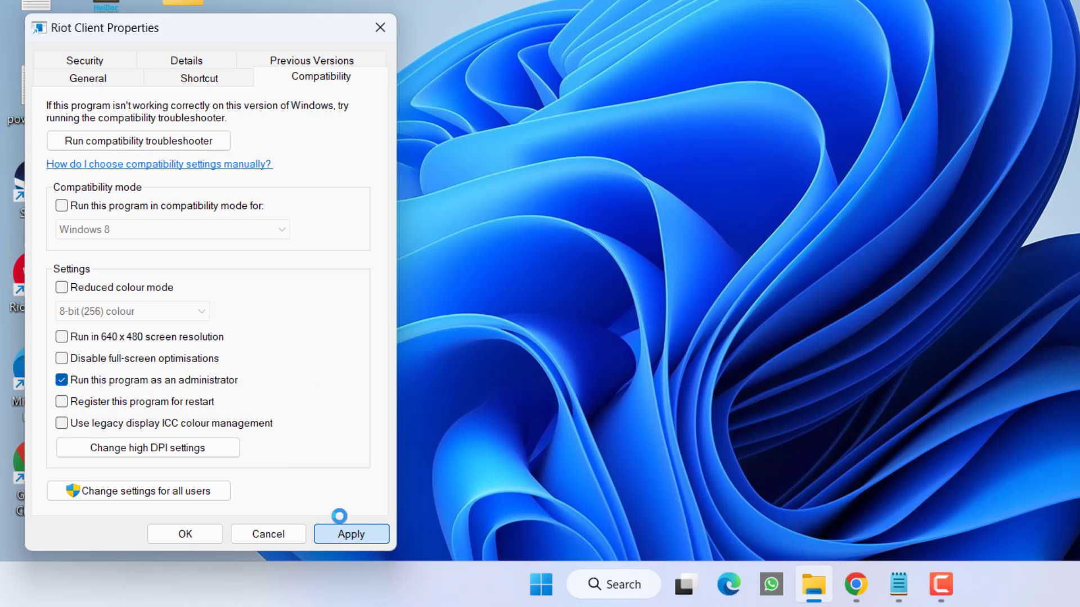
left_click(187, 534)
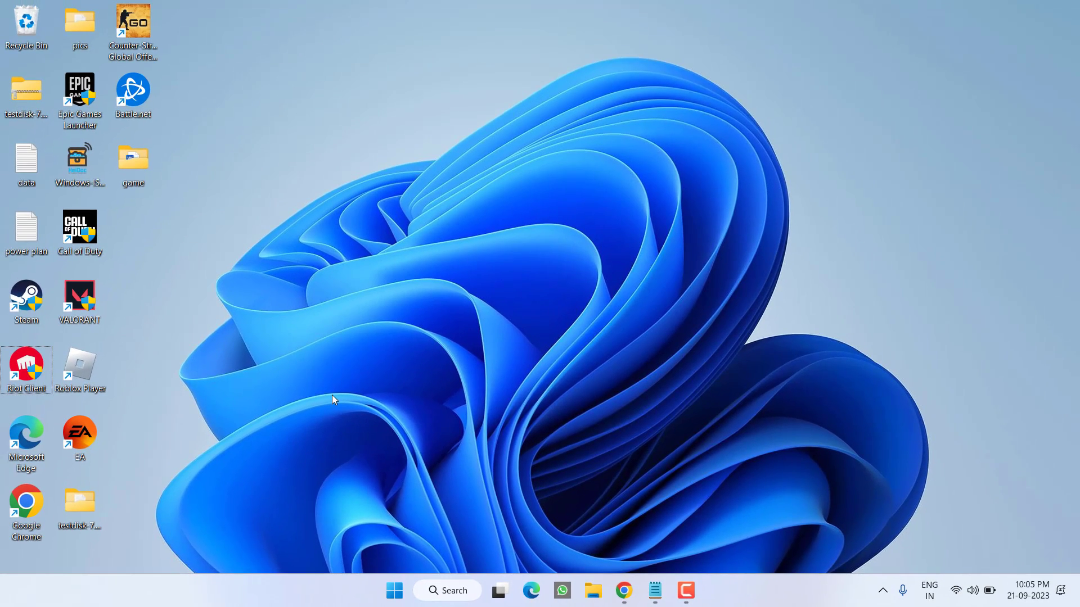
key("super+i")
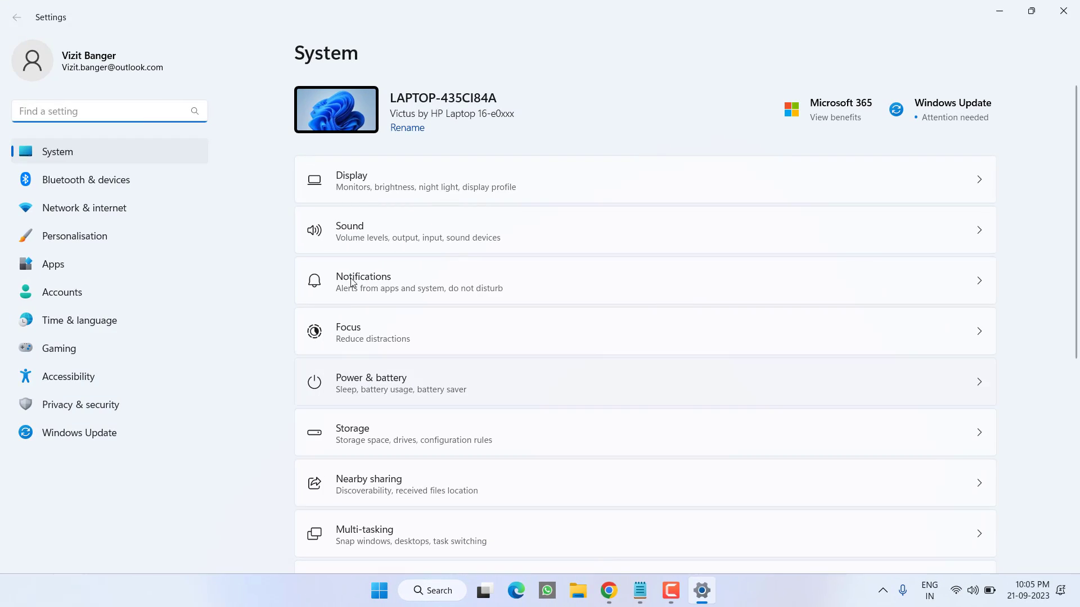
left_click(88, 423)
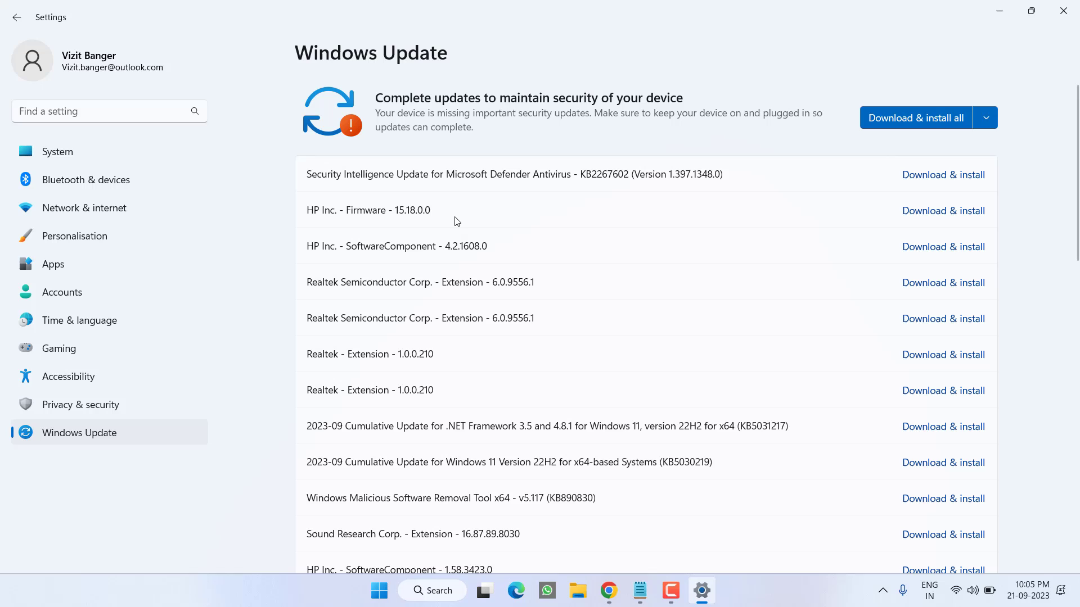
left_click(1063, 11)
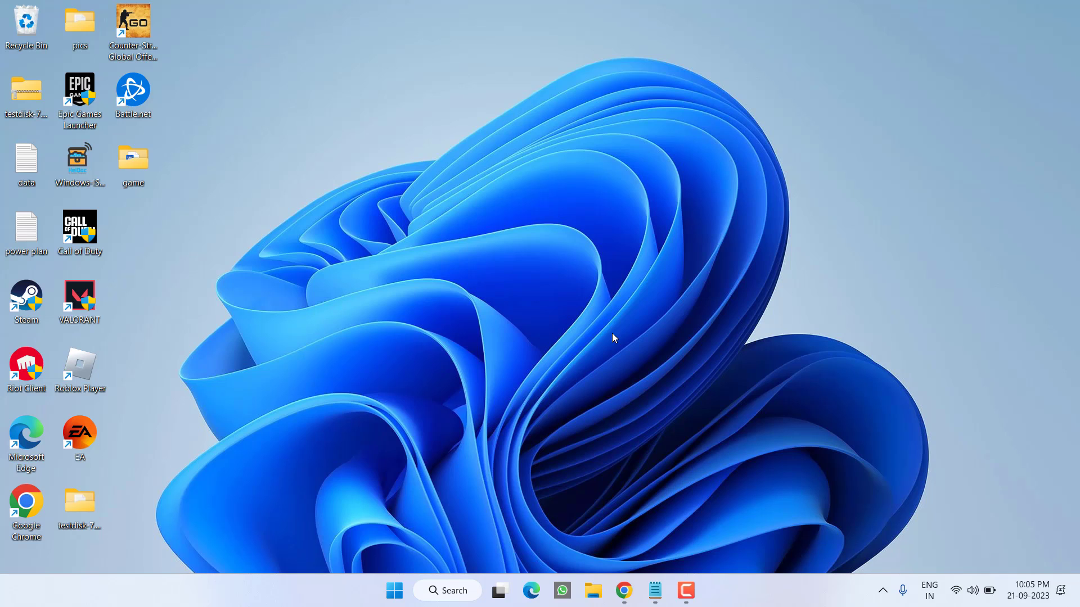
Open %localappdata% through Run and jump to the Riot Games folder
right_click(393, 587)
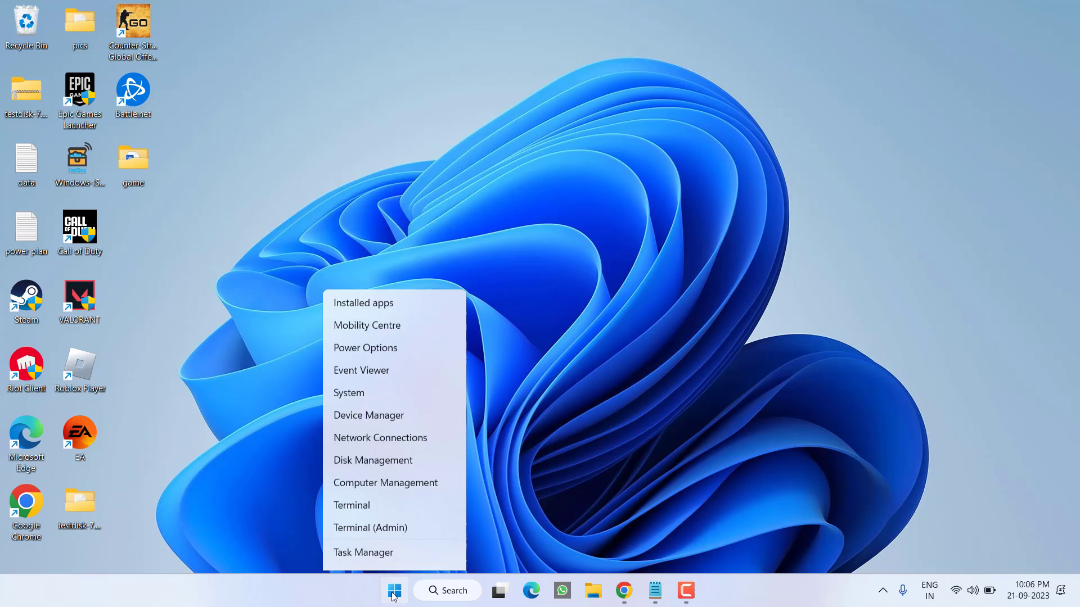
left_click(358, 508)
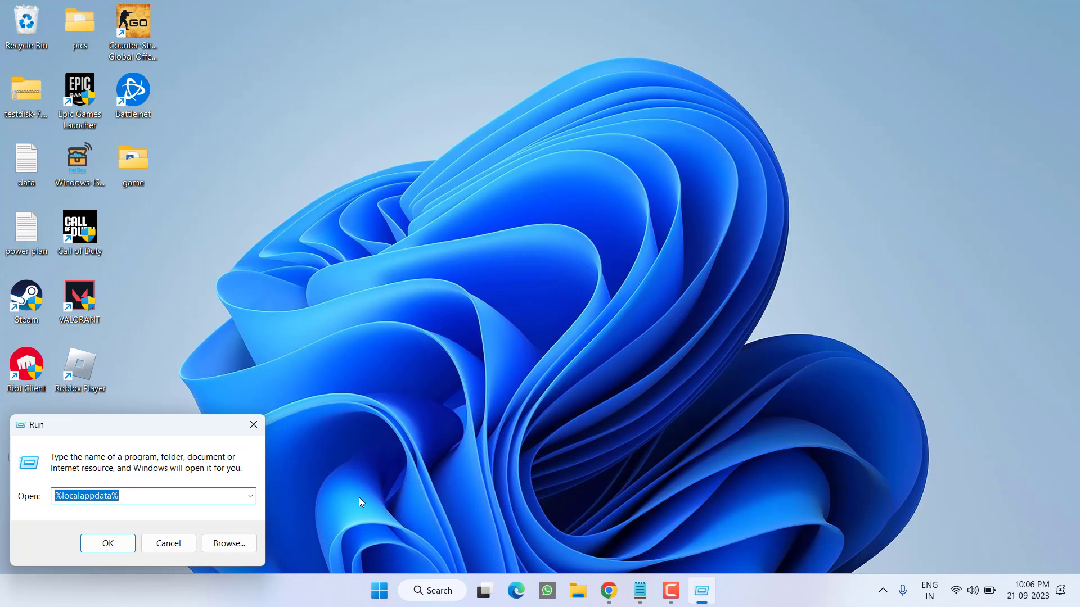
key("End")
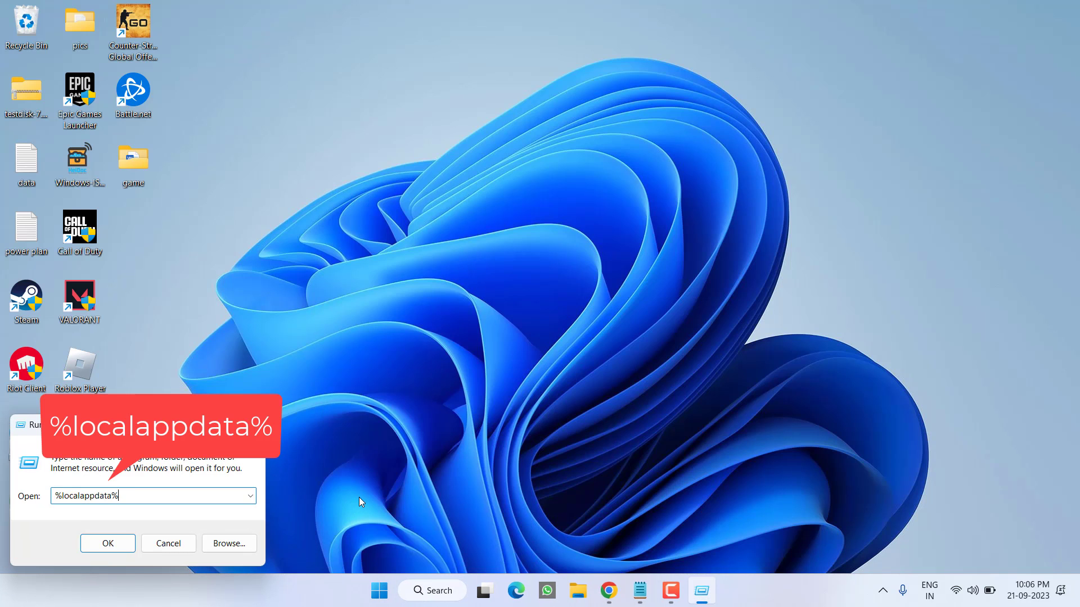
key("Return")
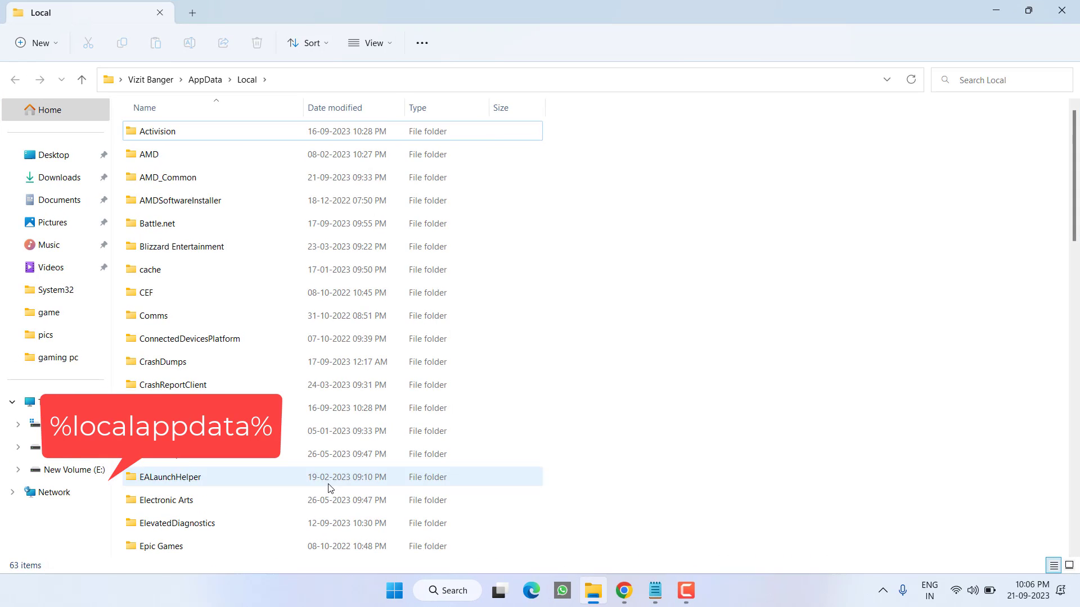
left_click(360, 277)
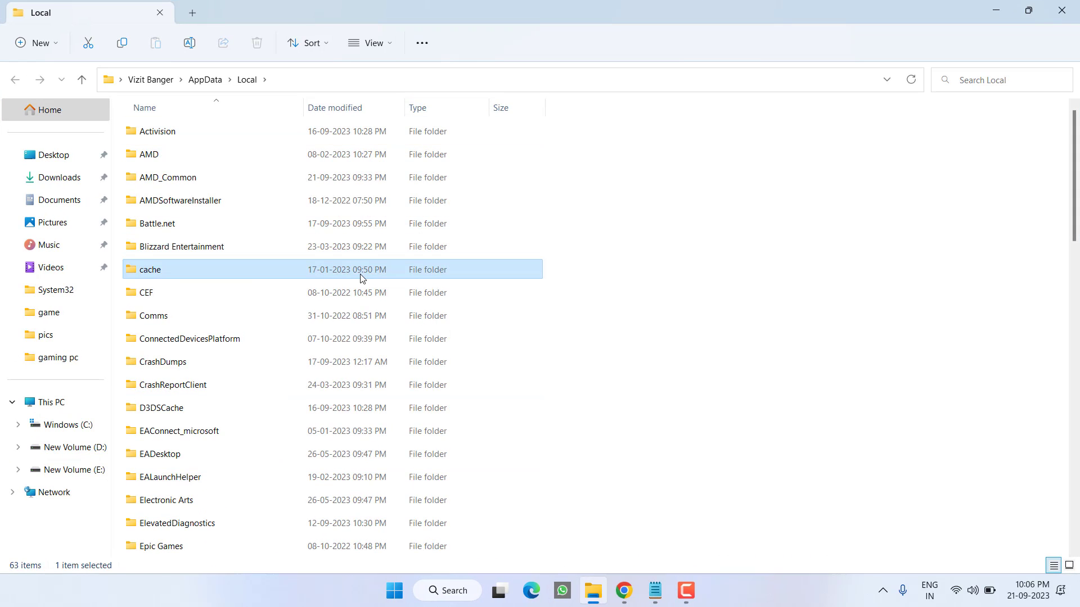
type("riot")
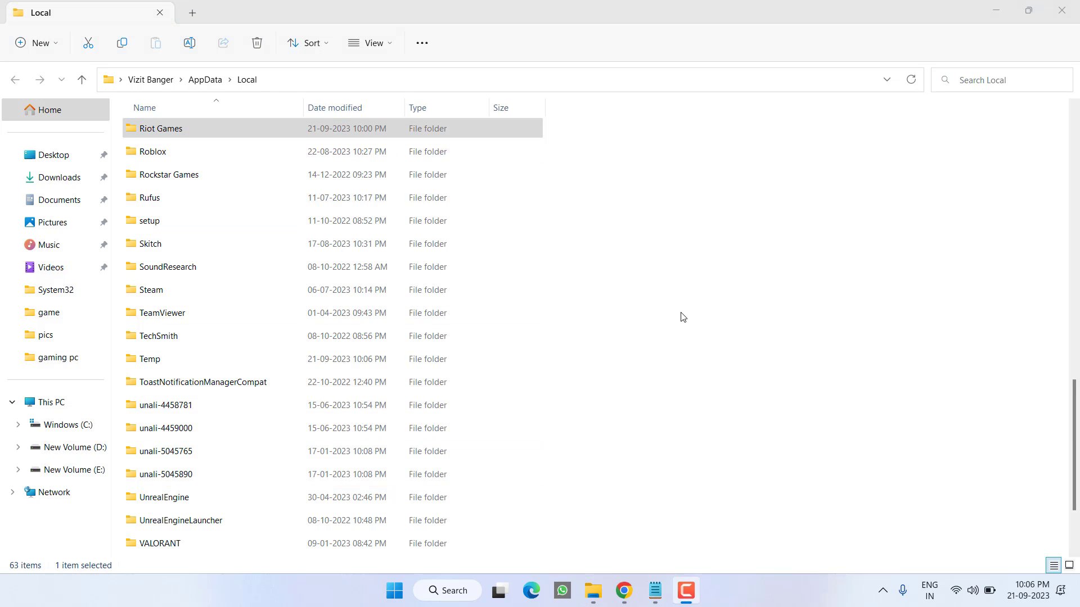
Quit Riot Client from the system tray and delete the Riot Games folder
left_click(884, 591)
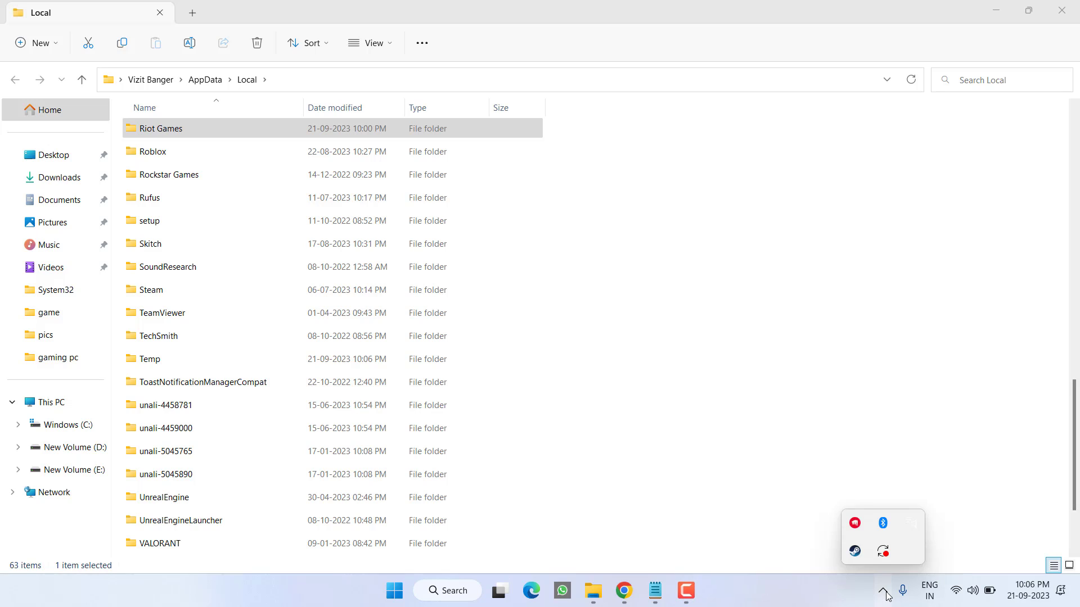
right_click(856, 526)
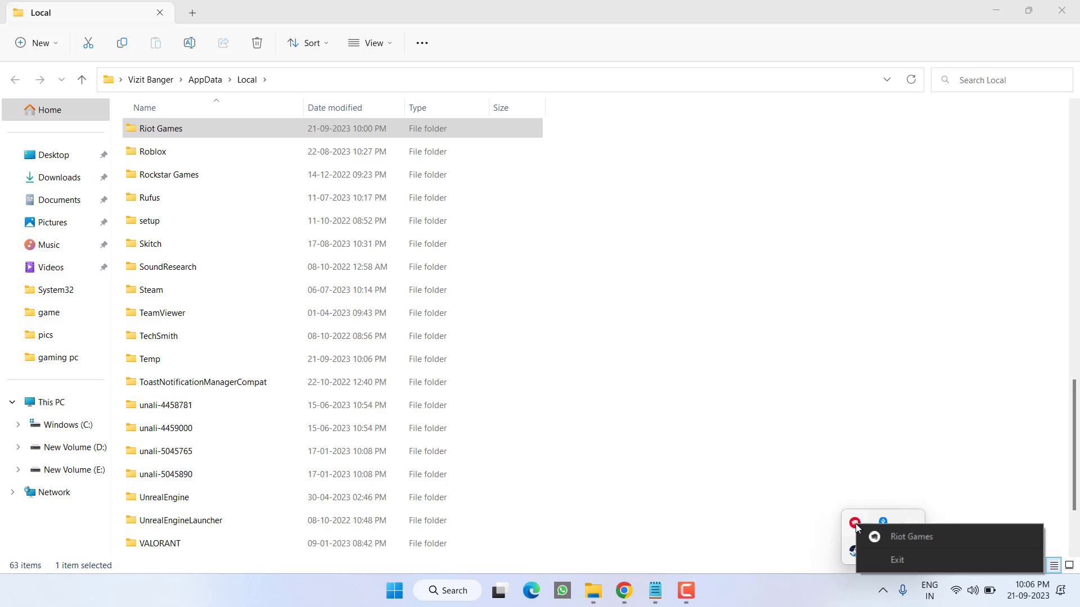
left_click(895, 561)
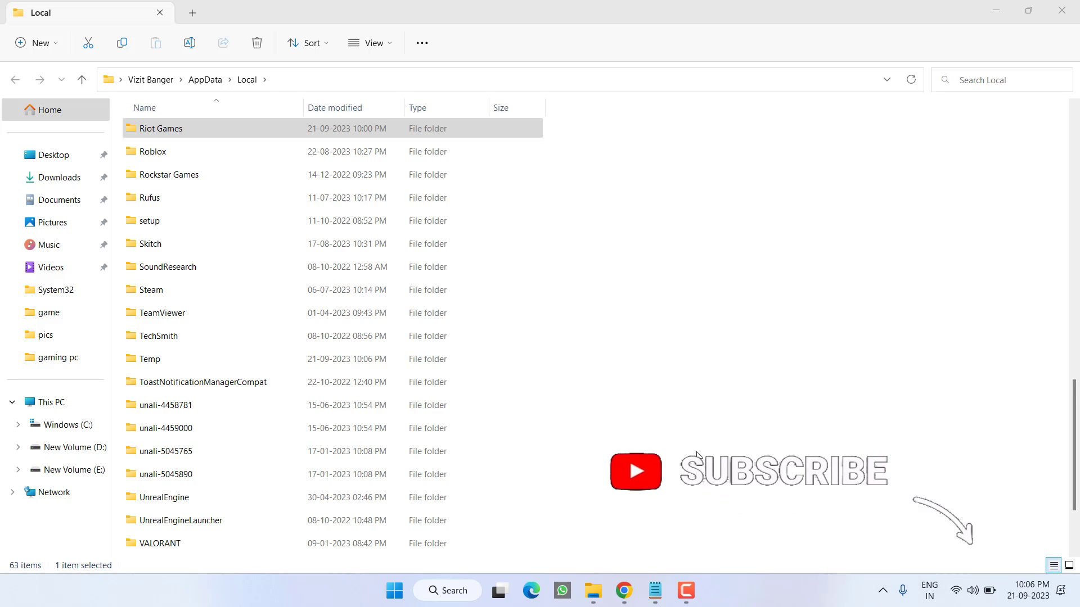
right_click(153, 135)
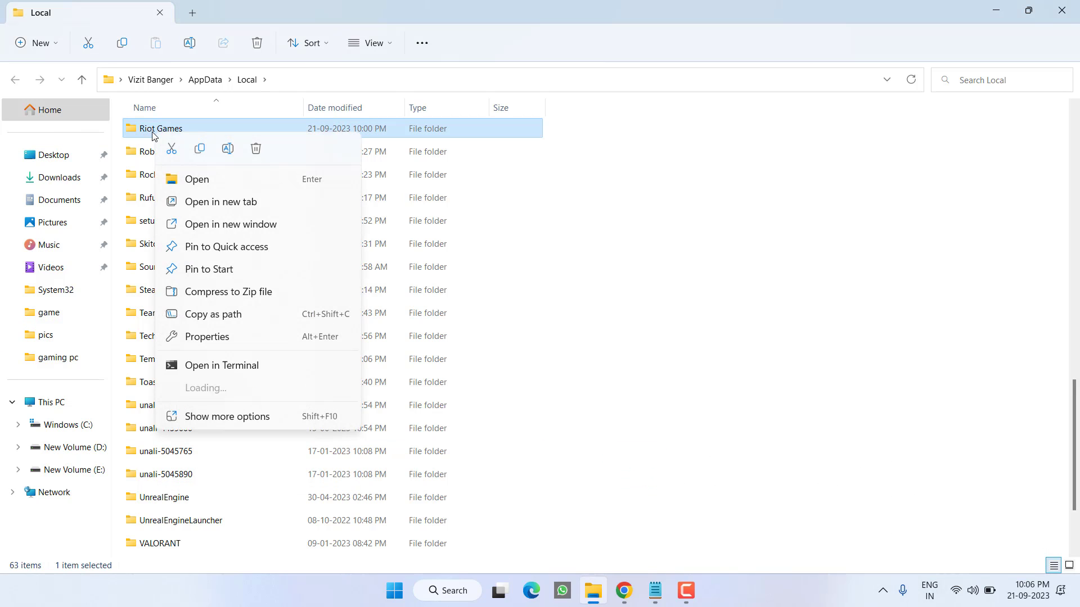
left_click(256, 149)
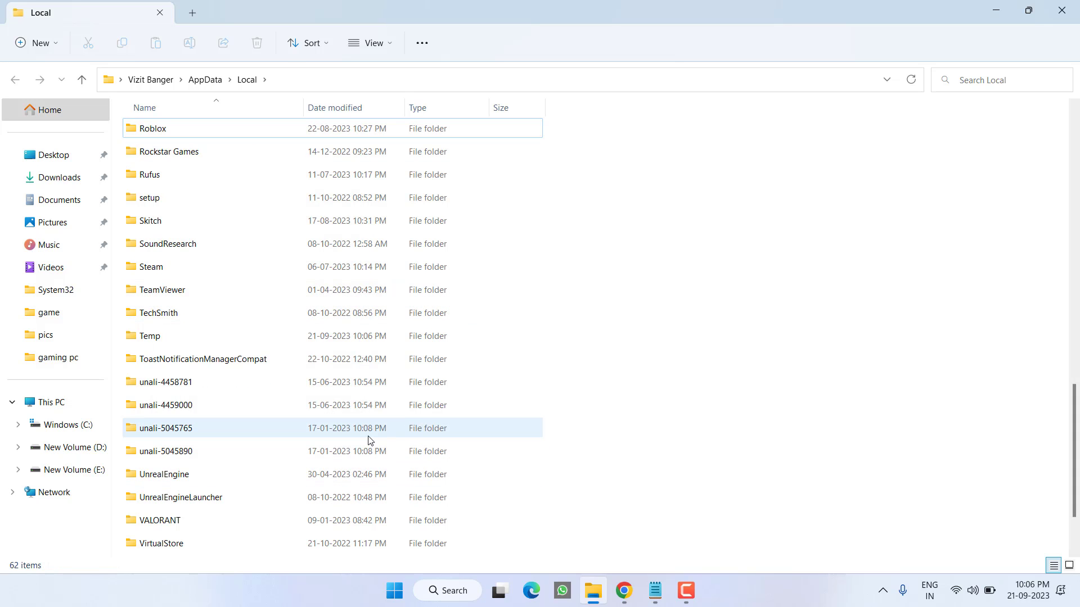
Close File Explorer, relaunch Riot Client to its sign-in screen, then show the desktop
left_click(1062, 11)
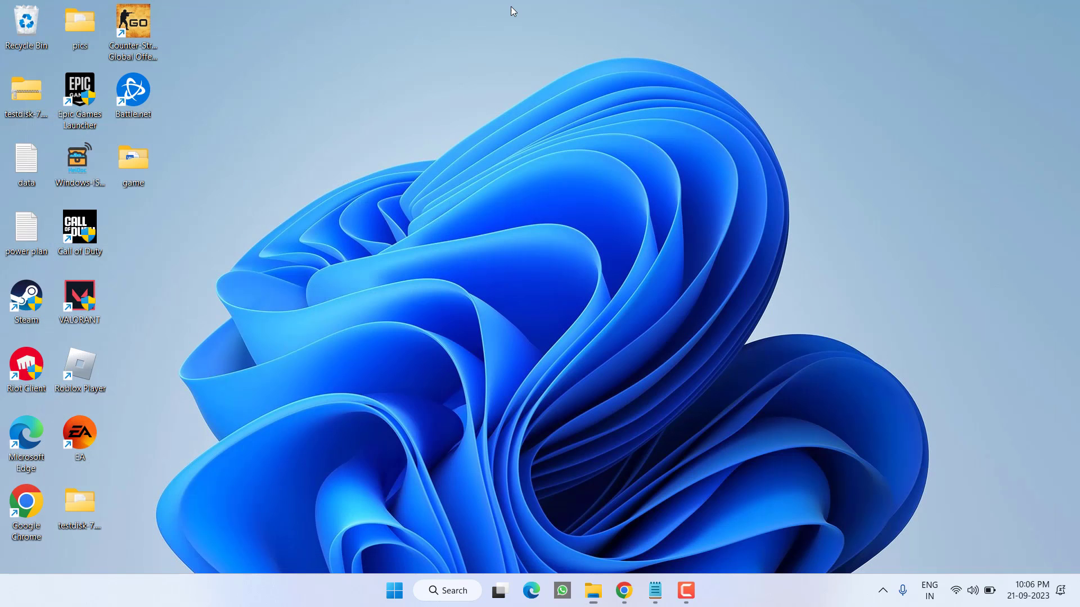
double_click(27, 366)
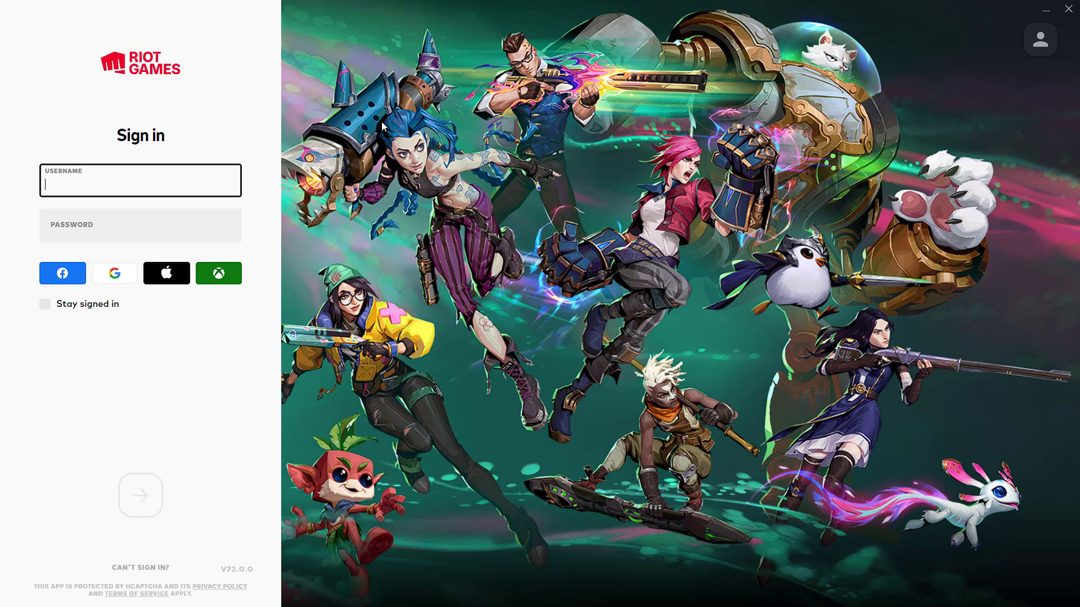
key("super+d")
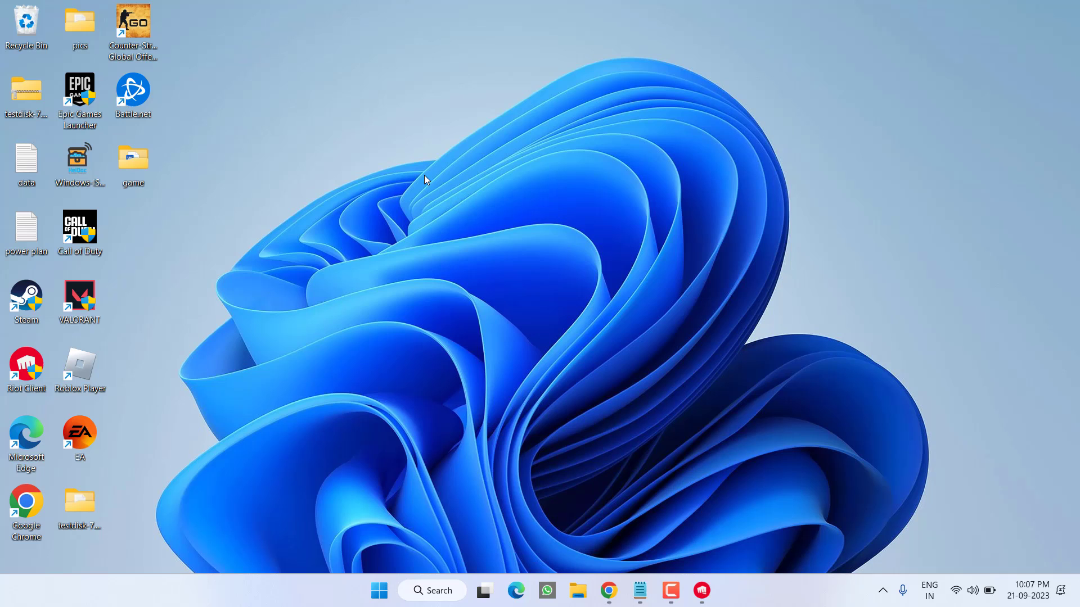
Run ncpa.cpl to open Network Connections and bring up the Wi-Fi adapter's options
right_click(379, 590)
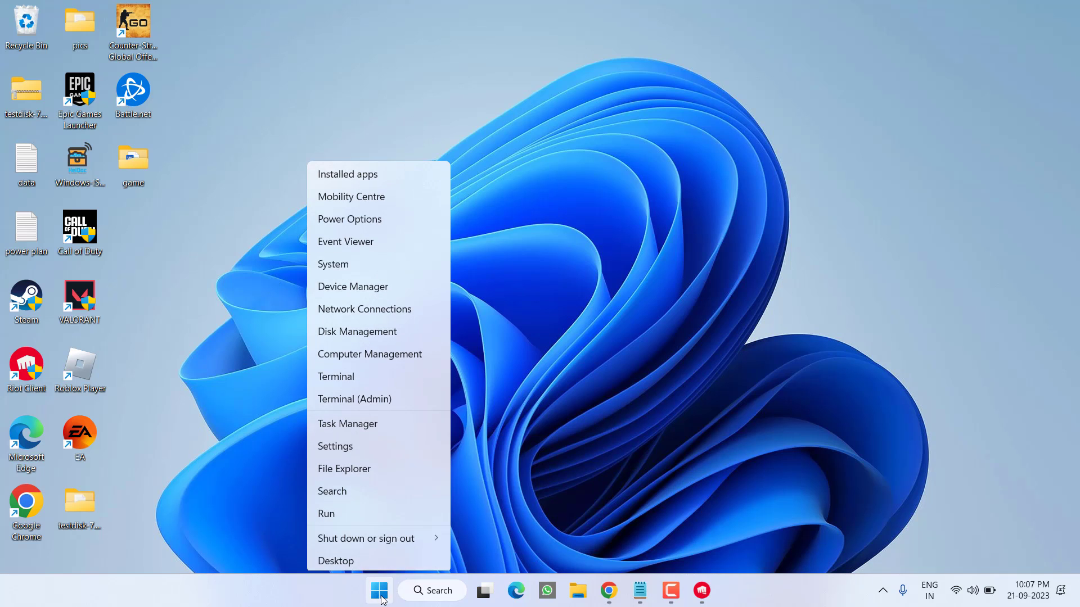
left_click(340, 512)
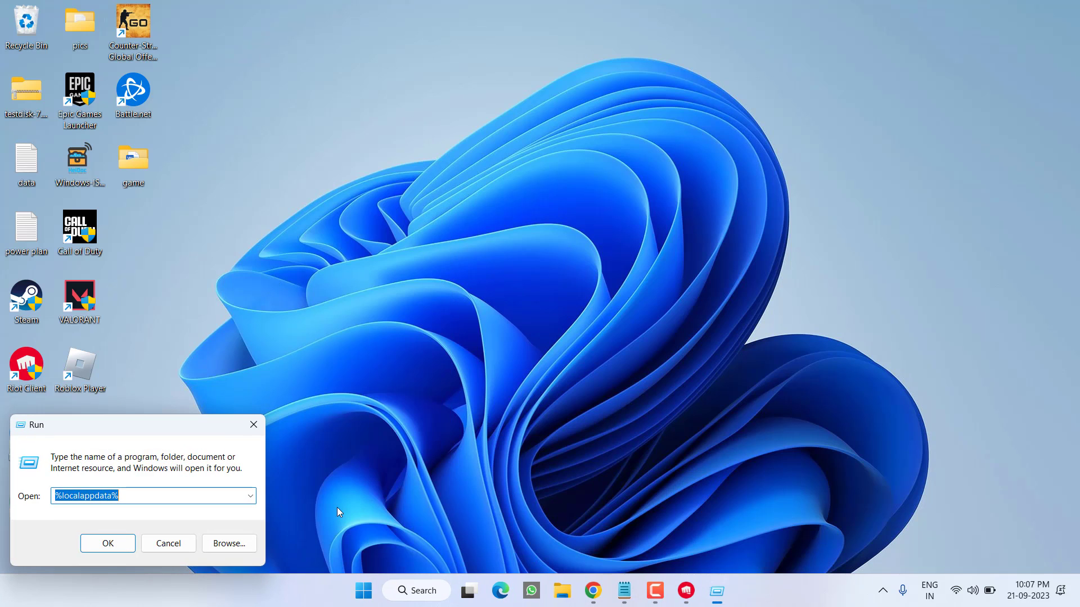
type("ncpa")
key("Down")
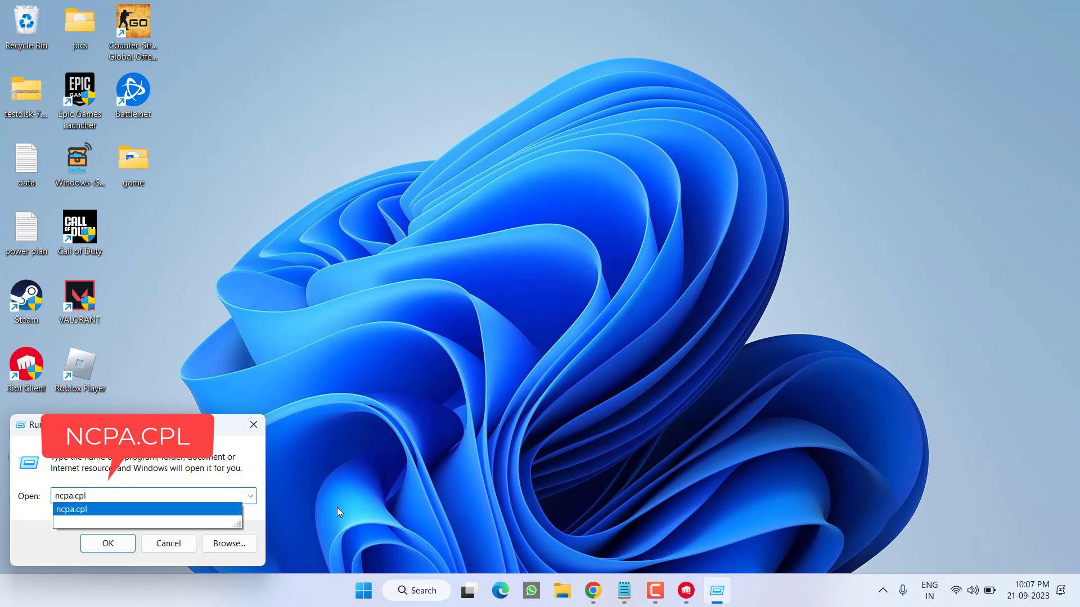
key("Return")
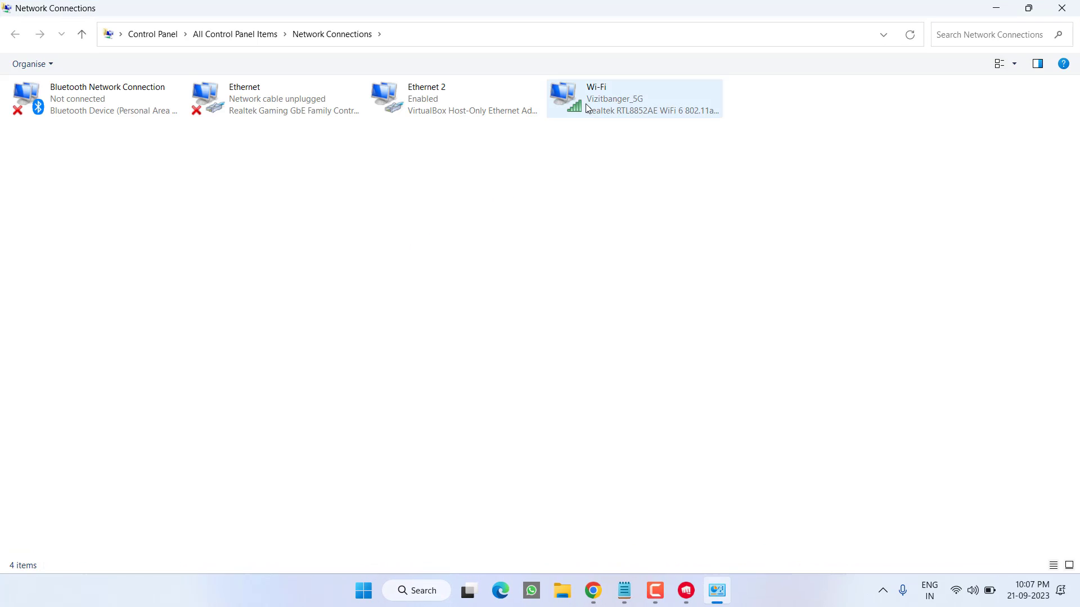
left_click(585, 103)
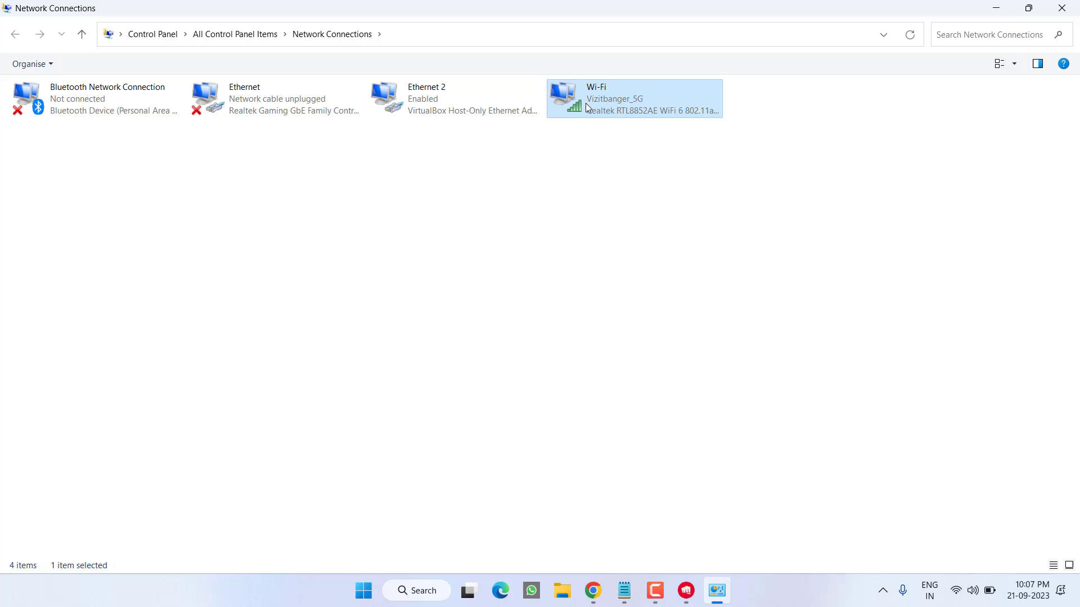
right_click(585, 103)
Set Wi-Fi IPv4 to manual DNS with preferred server 1.1.1.1 and alternate starting 1.0
left_click(627, 256)
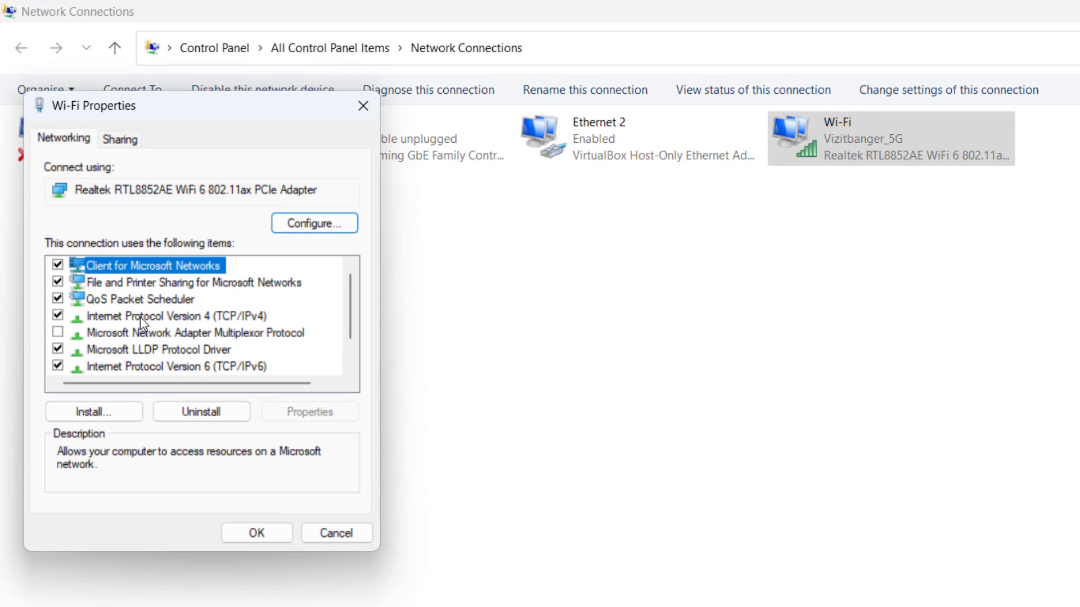
left_click(154, 224)
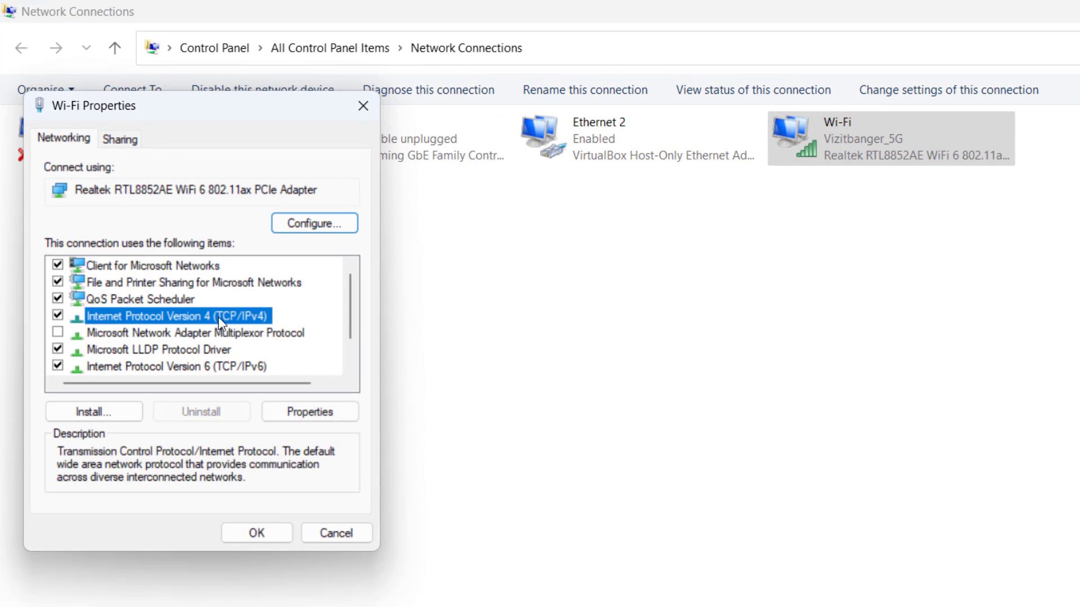
left_click(313, 414)
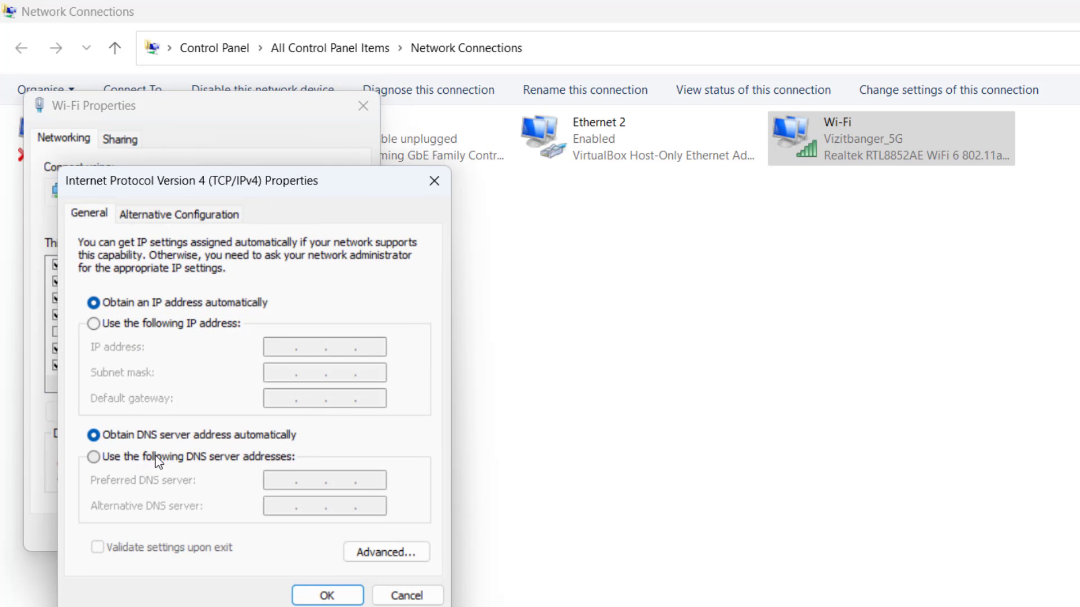
left_click(154, 462)
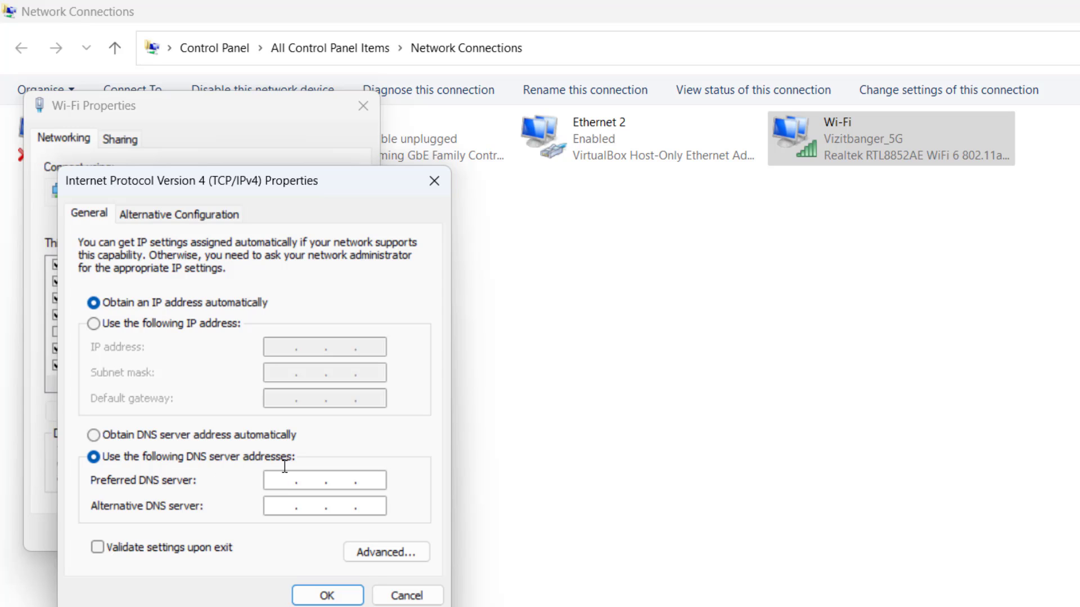
type("1.1.1.1")
type("1.0")
Save the IPv4 DNS settings and switch IPv6 to manually entered DNS servers
left_click(323, 595)
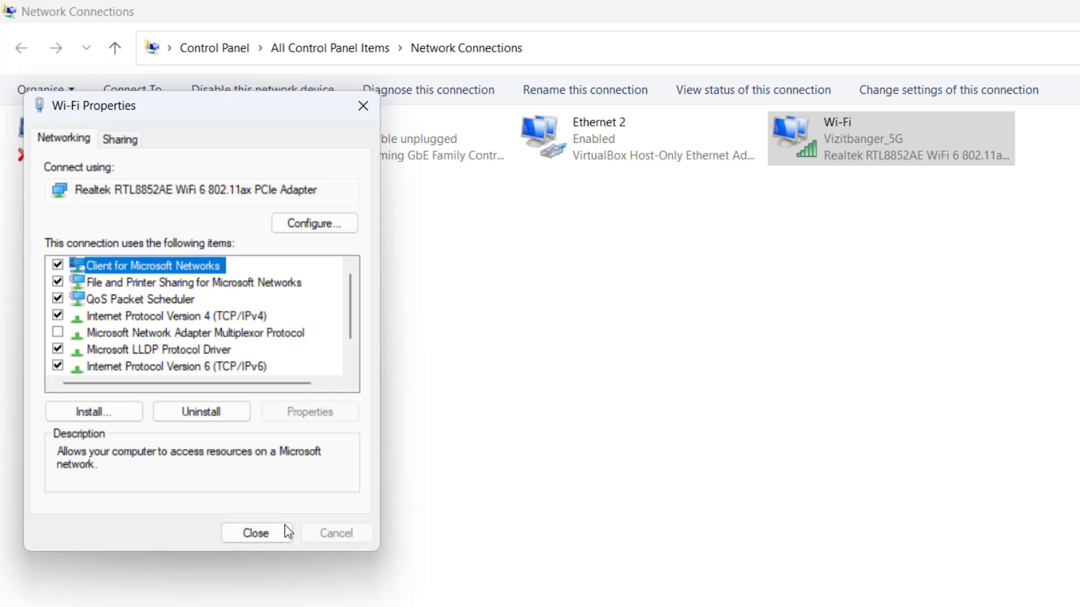
left_click(151, 369)
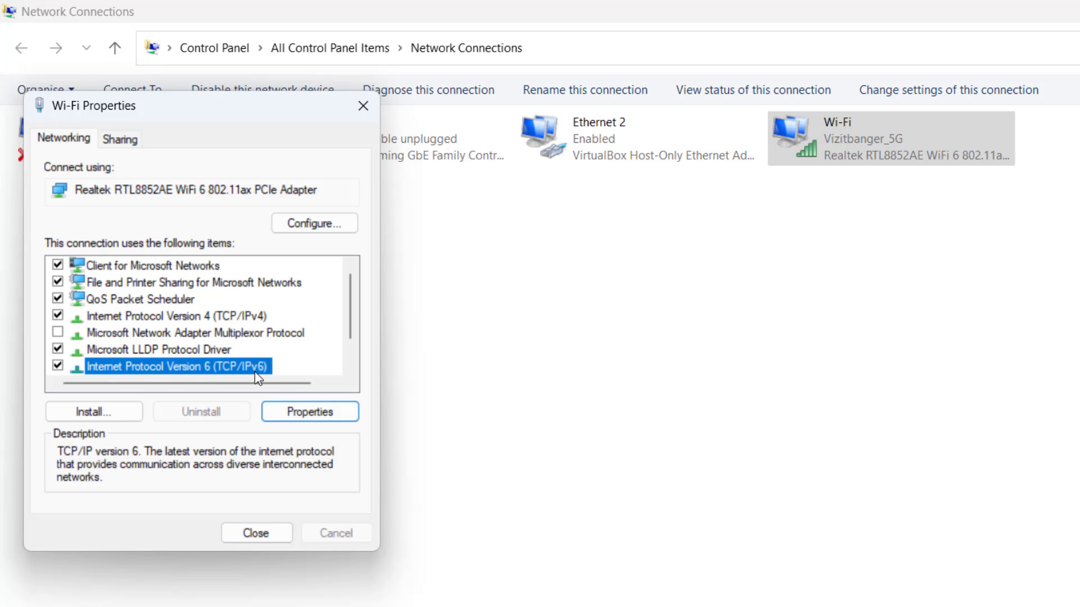
left_click(338, 417)
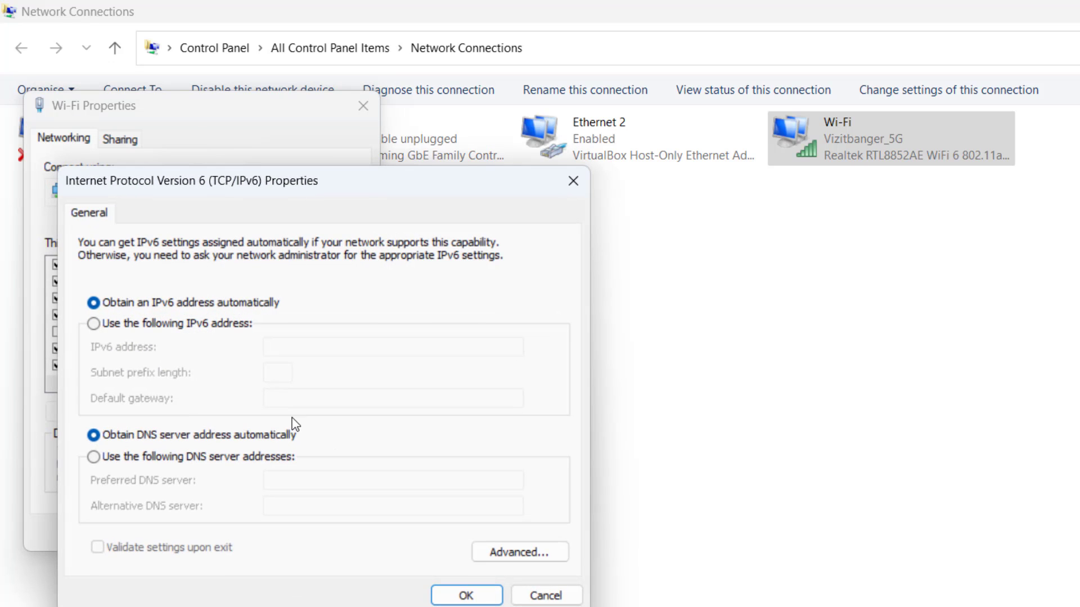
left_click(171, 457)
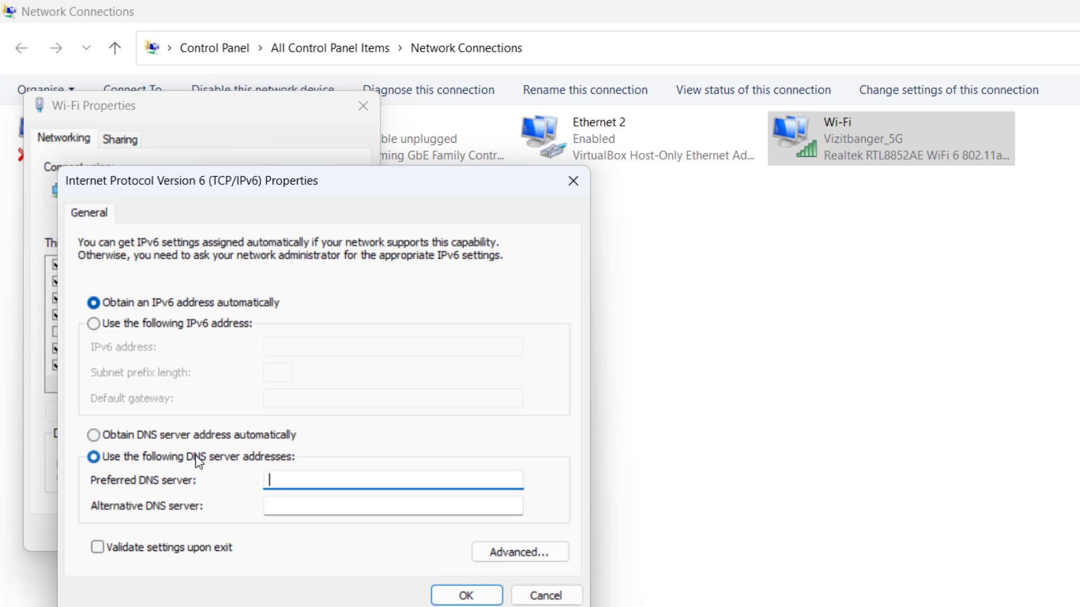
Paste 2506:4700:4700::1111 and 2506:4700:4700::1001 from Notepad as IPv6 DNS servers and save
key("alt+Tab")
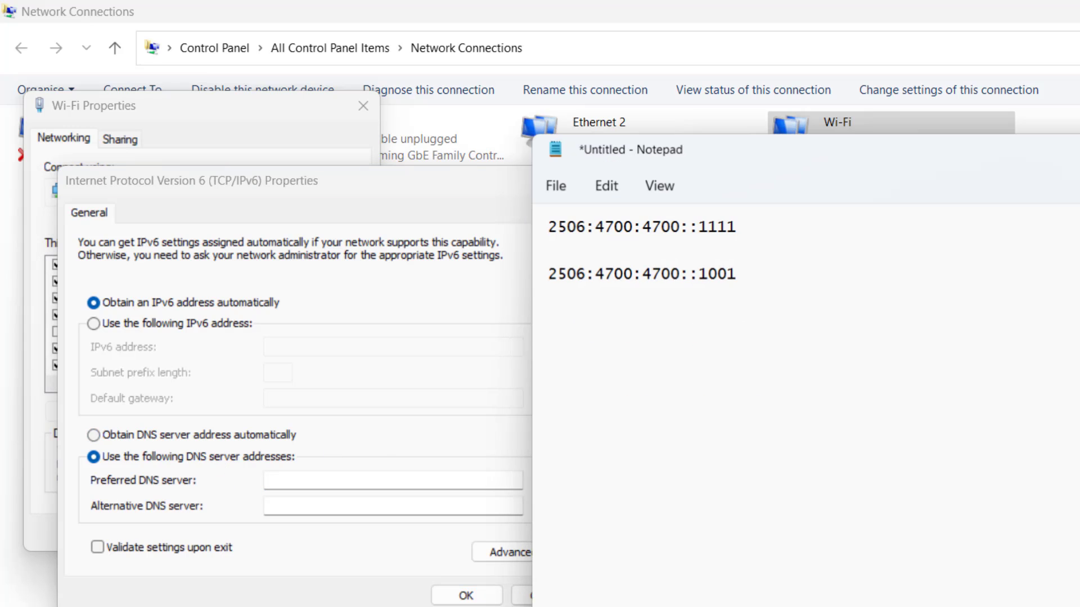
left_click_drag(752, 223, 544, 222)
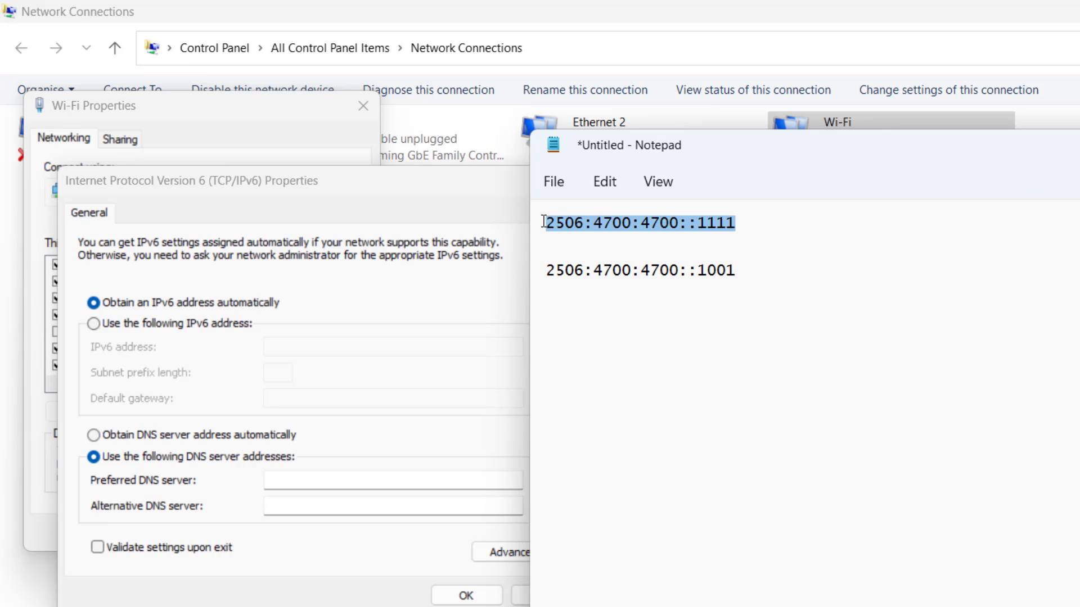
right_click(557, 223)
left_click(624, 320)
left_click(281, 481)
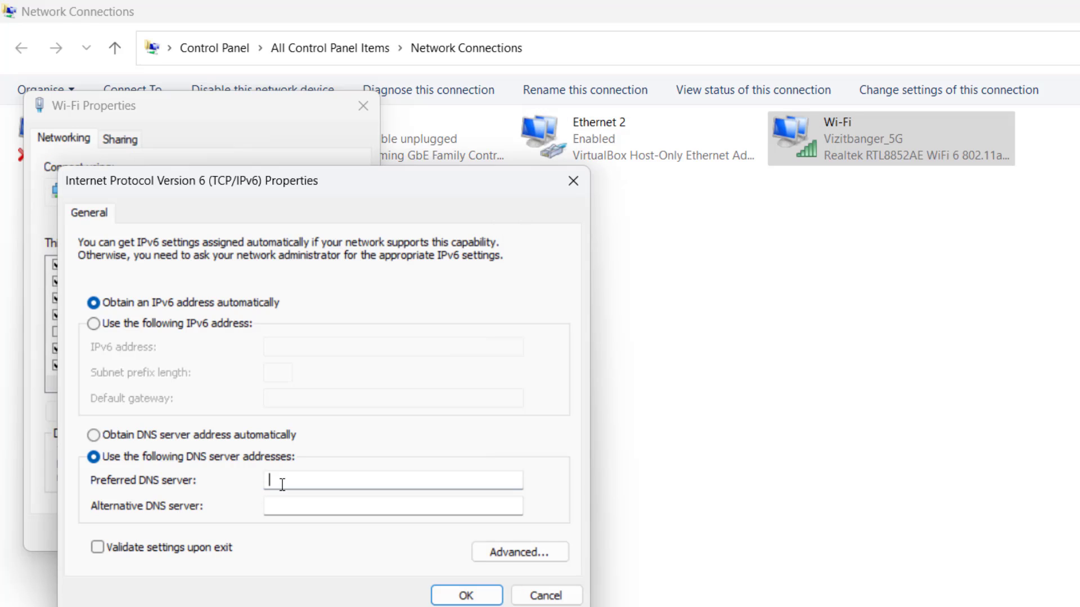
key("ctrl+v")
key("alt+Tab")
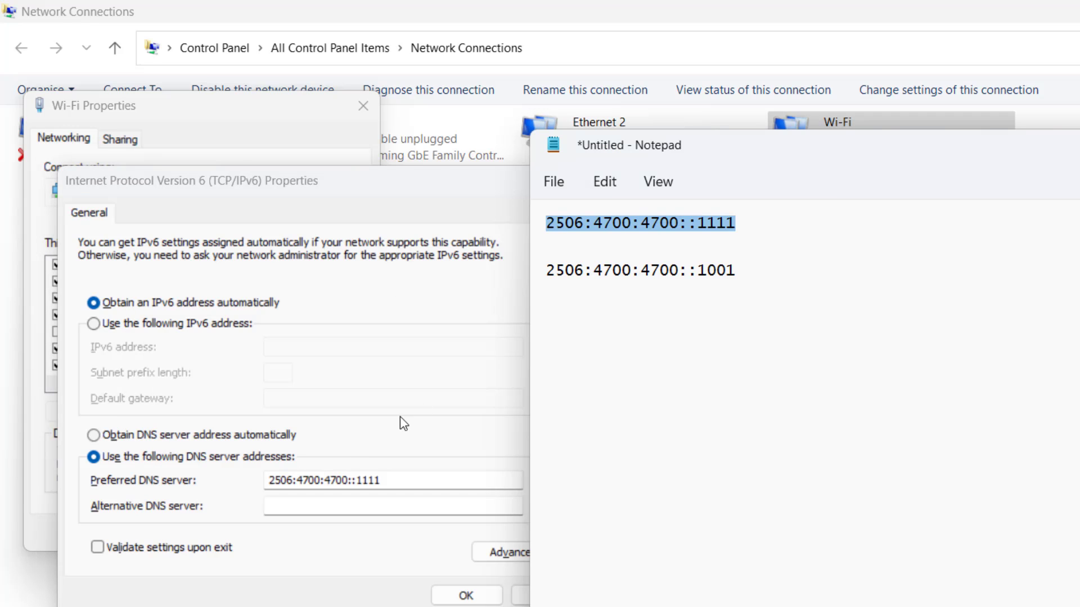
left_click_drag(759, 272, 534, 270)
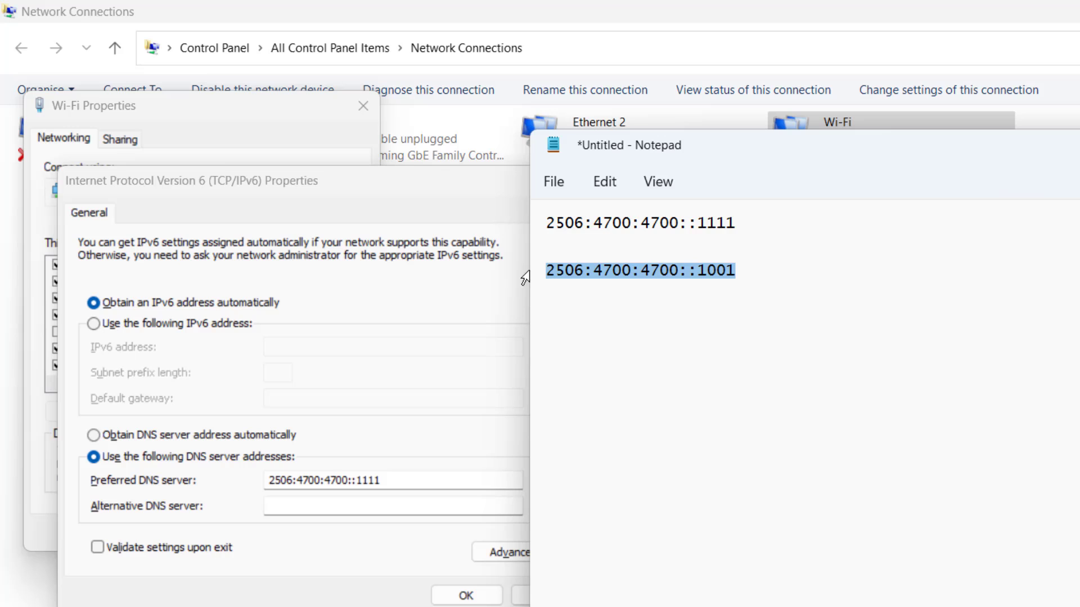
left_click(317, 500)
key("ctrl+v")
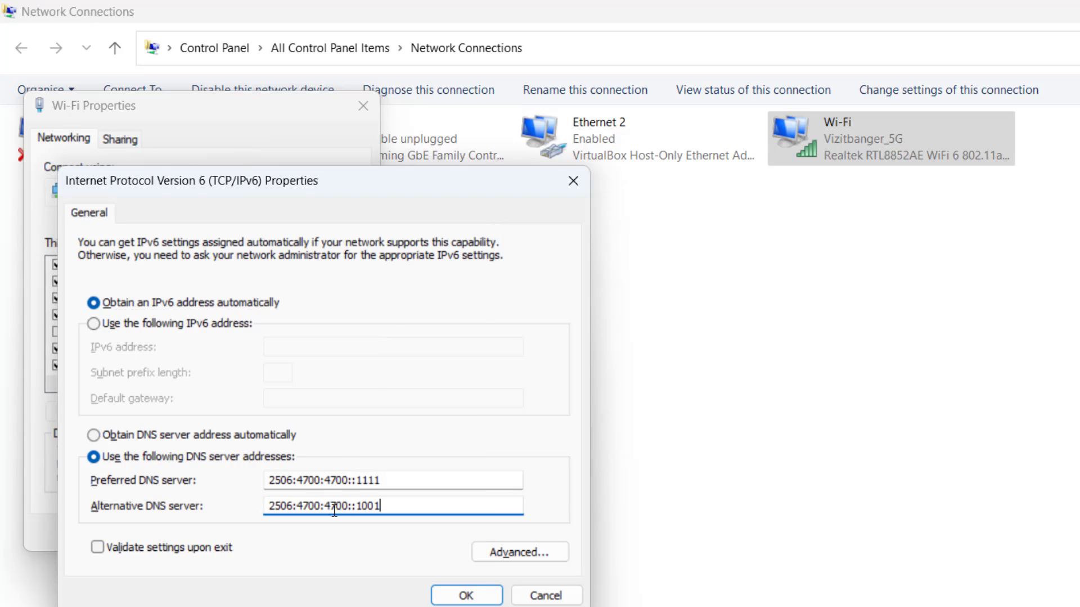
left_click(456, 596)
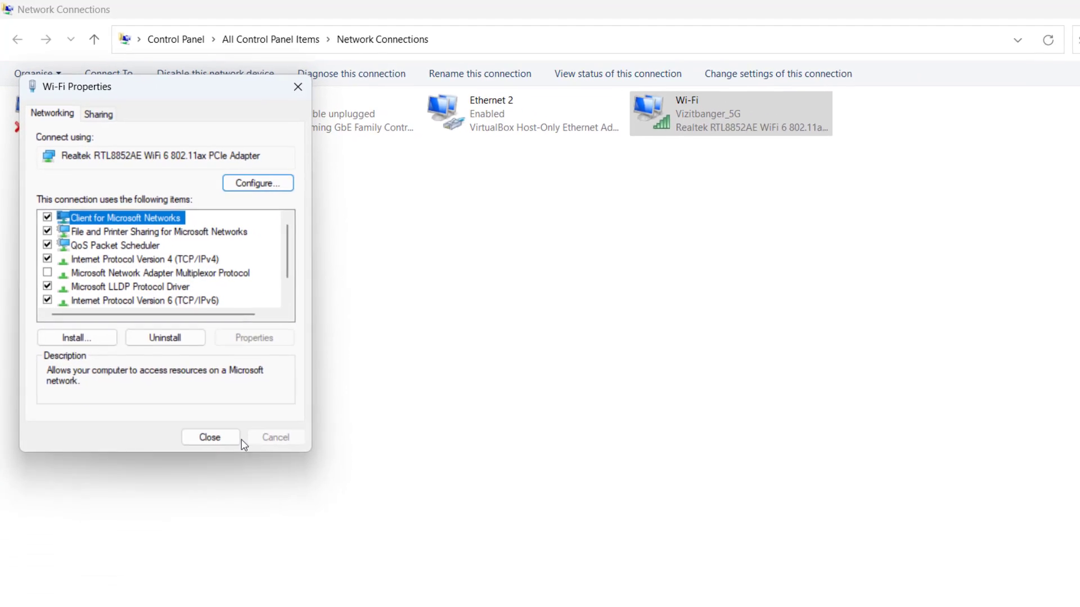
Close Wi-Fi Properties, run ipconfig /flushdns in an administrator Command Prompt, then close it
left_click(267, 532)
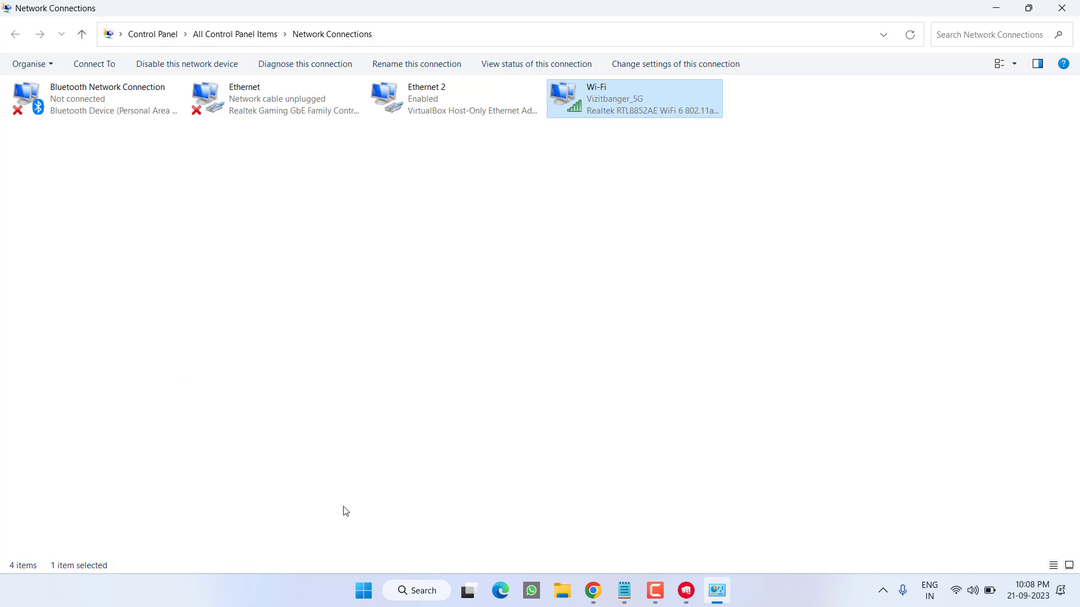
left_click(359, 590)
type("cmd")
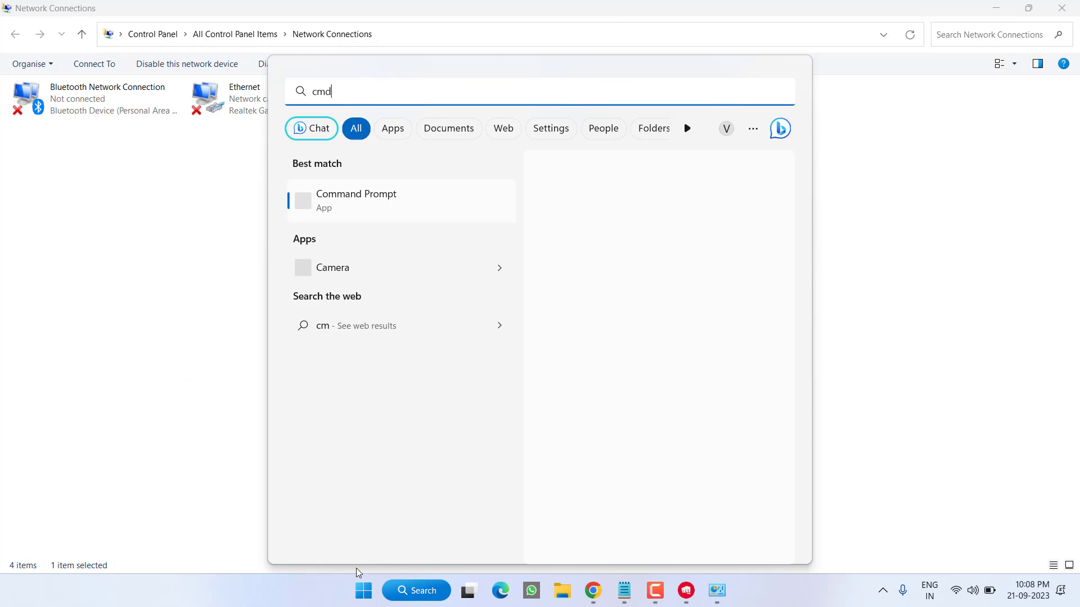
left_click(581, 323)
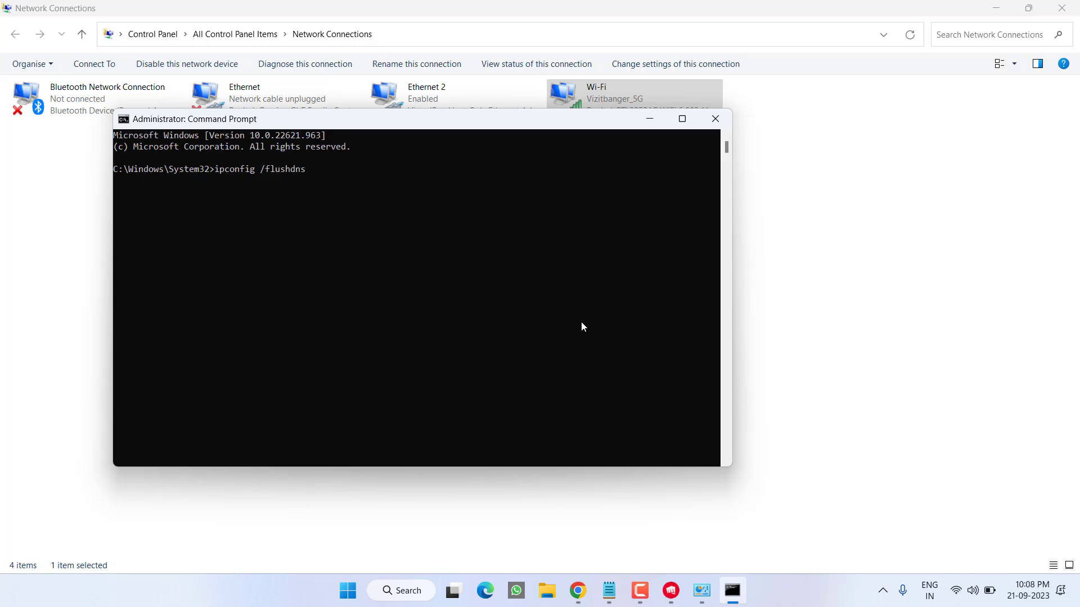
key("Return")
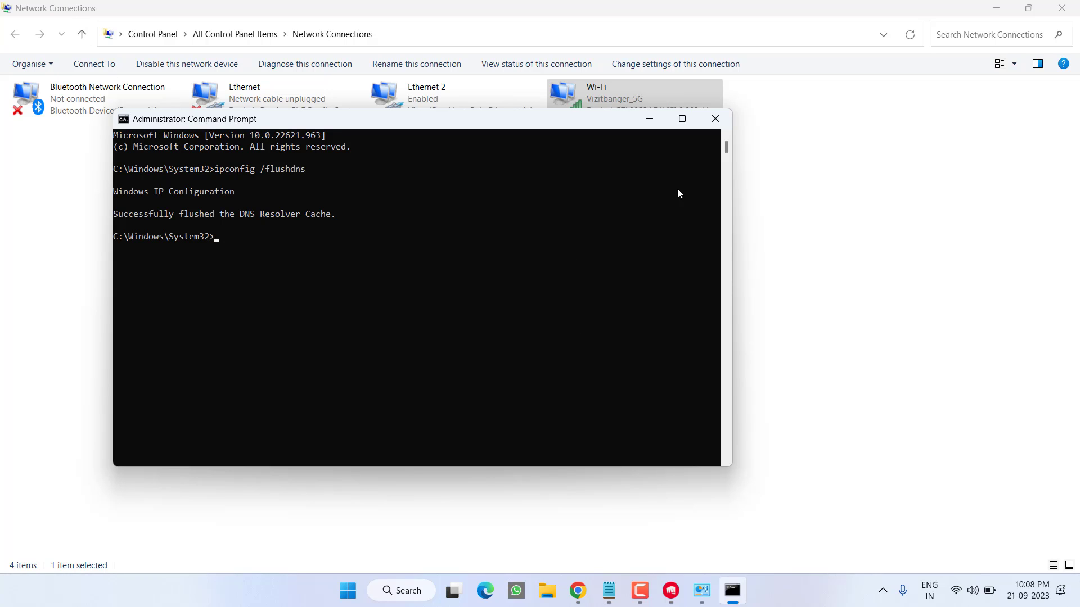
left_click(718, 126)
Minimize Network Connections and start the VALORANT update in the signed-in Riot Client
left_click(996, 9)
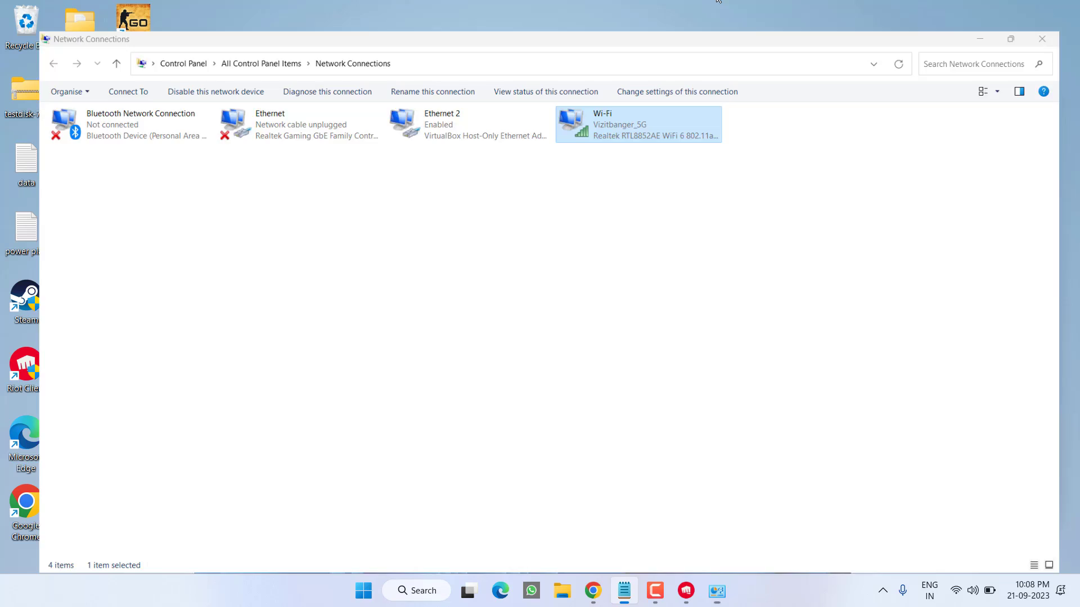
left_click(686, 590)
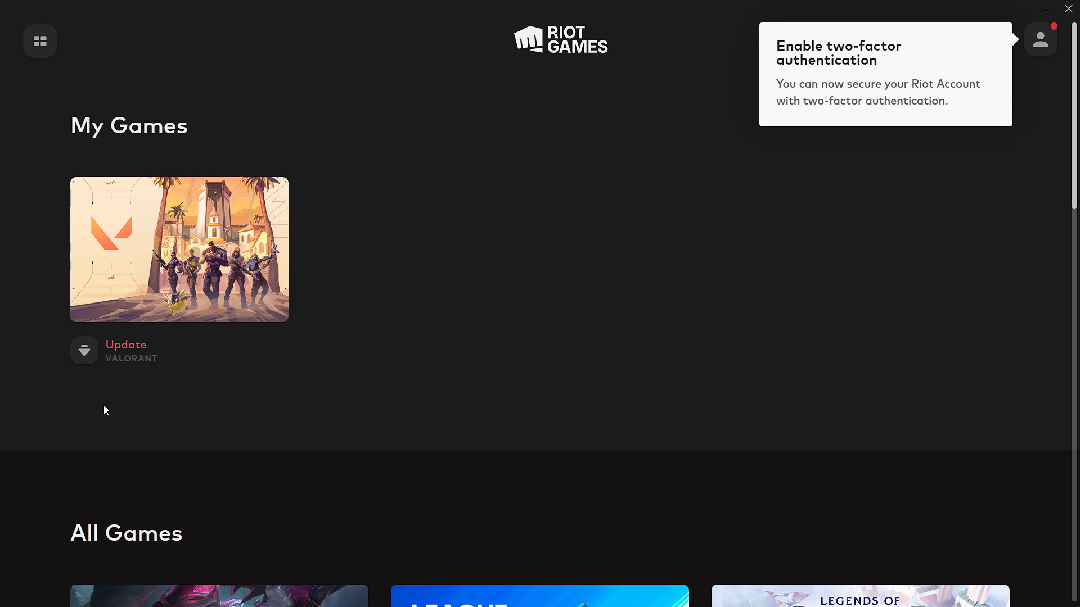
left_click(143, 351)
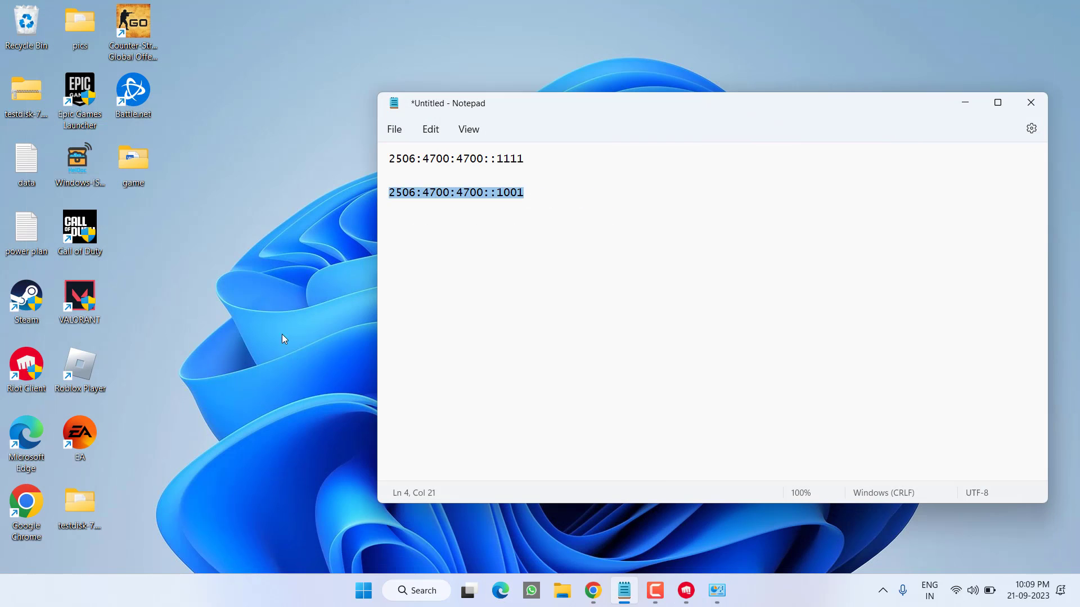
Search Chrome for 'riot client login', open the Riot Games Sign in page and focus the username field
left_click(978, 102)
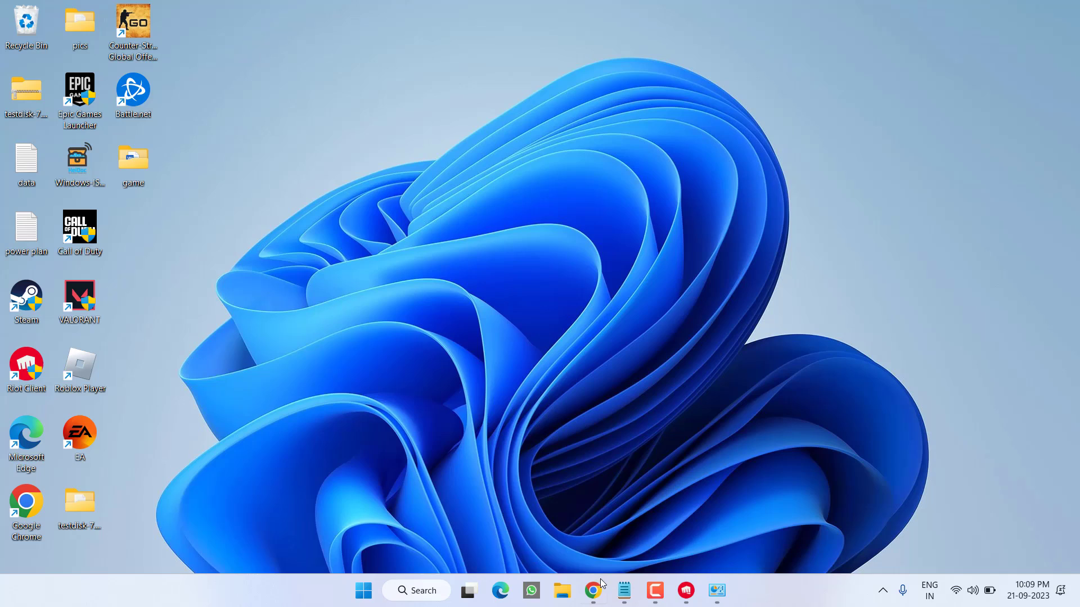
left_click(597, 588)
type("riot")
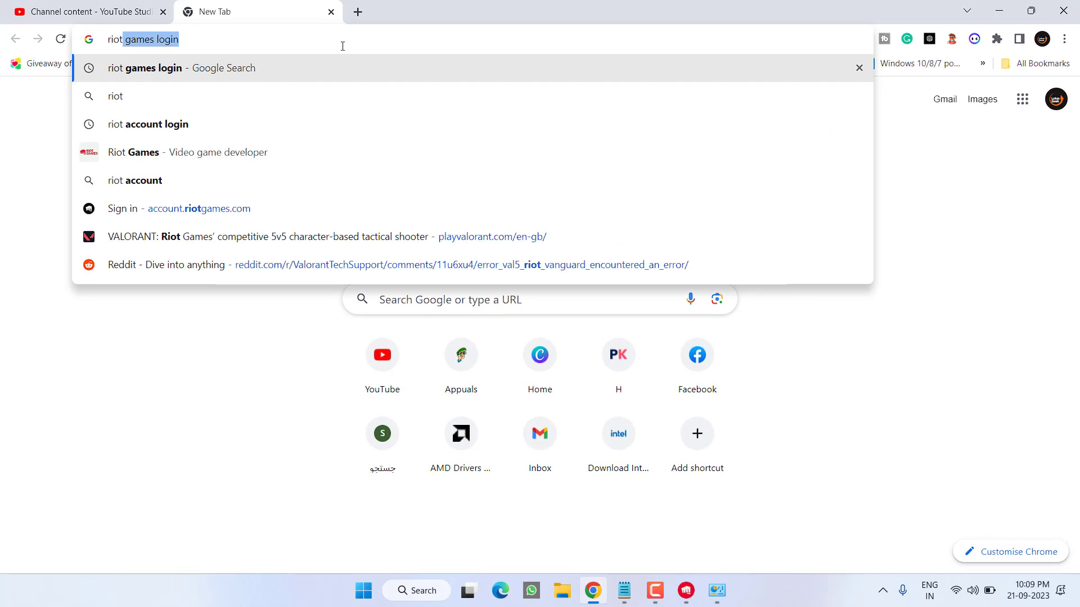
type(" client login")
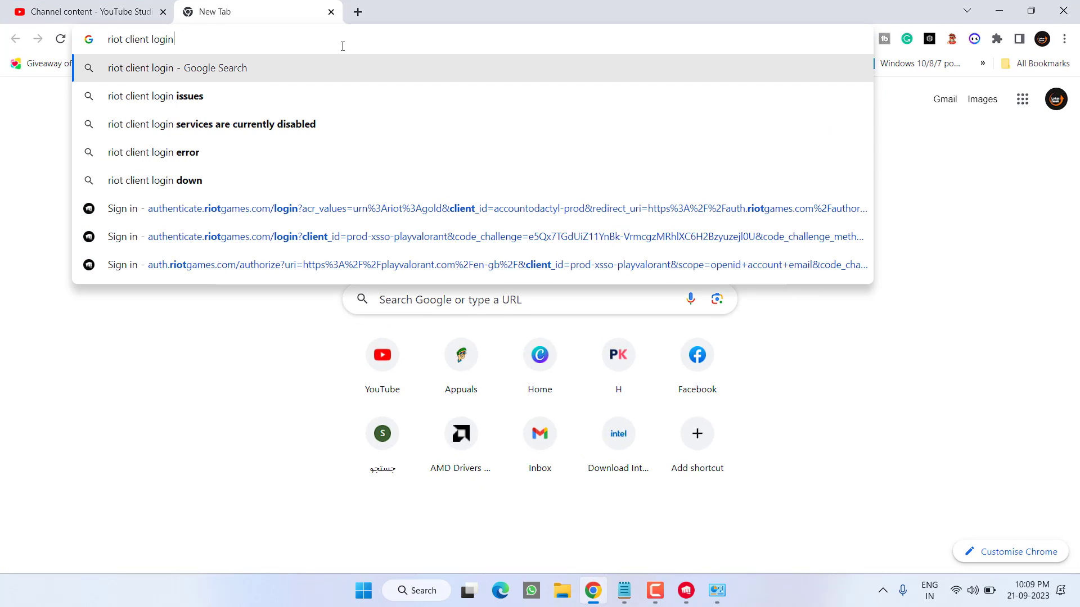
key("Return")
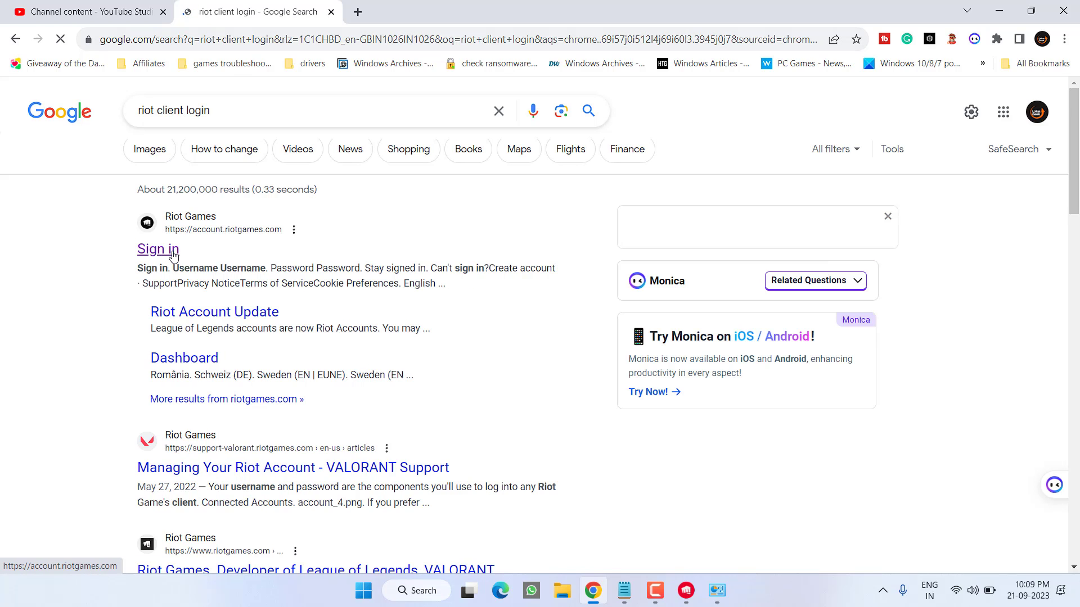
left_click(158, 248)
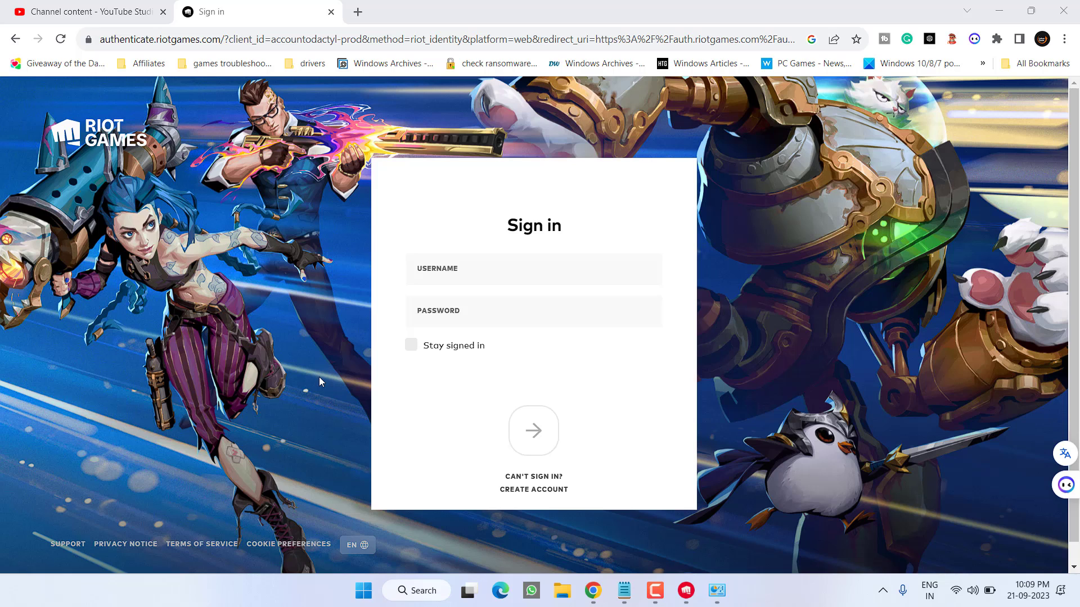
left_click(477, 273)
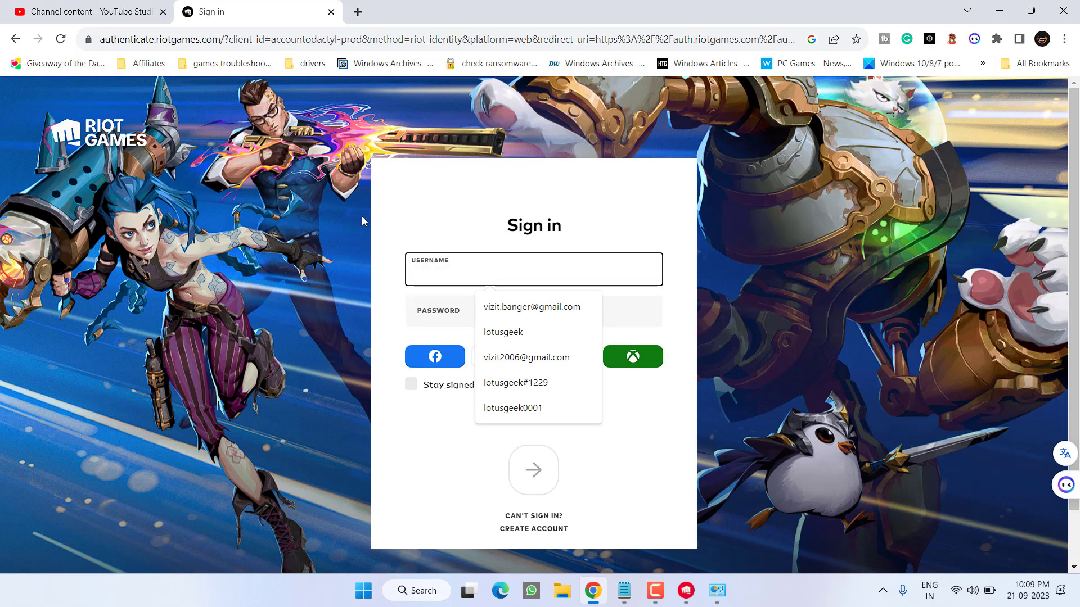
left_click(371, 322)
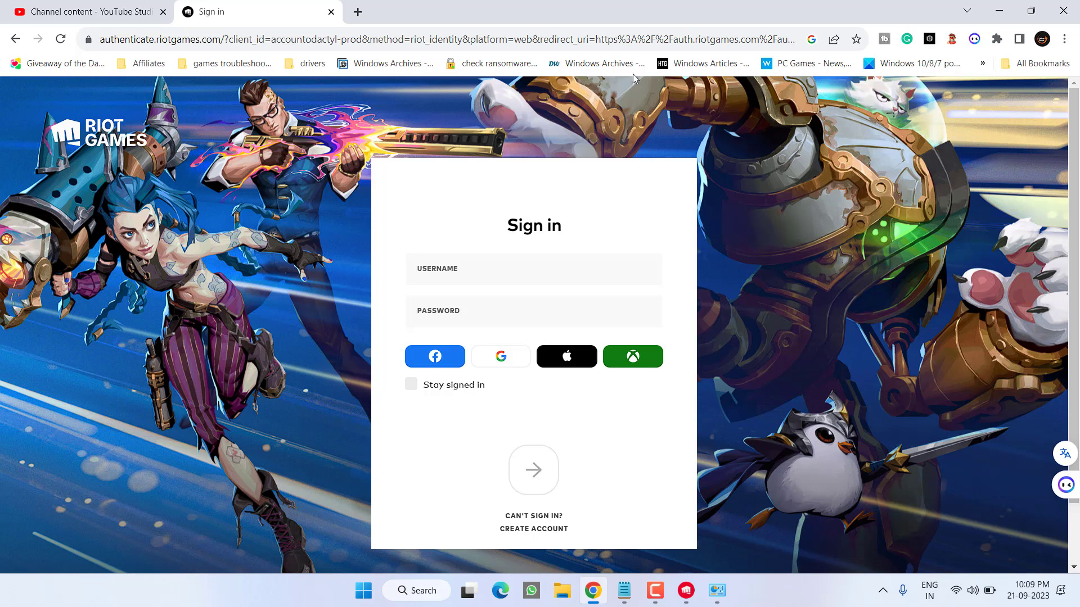
left_click(998, 10)
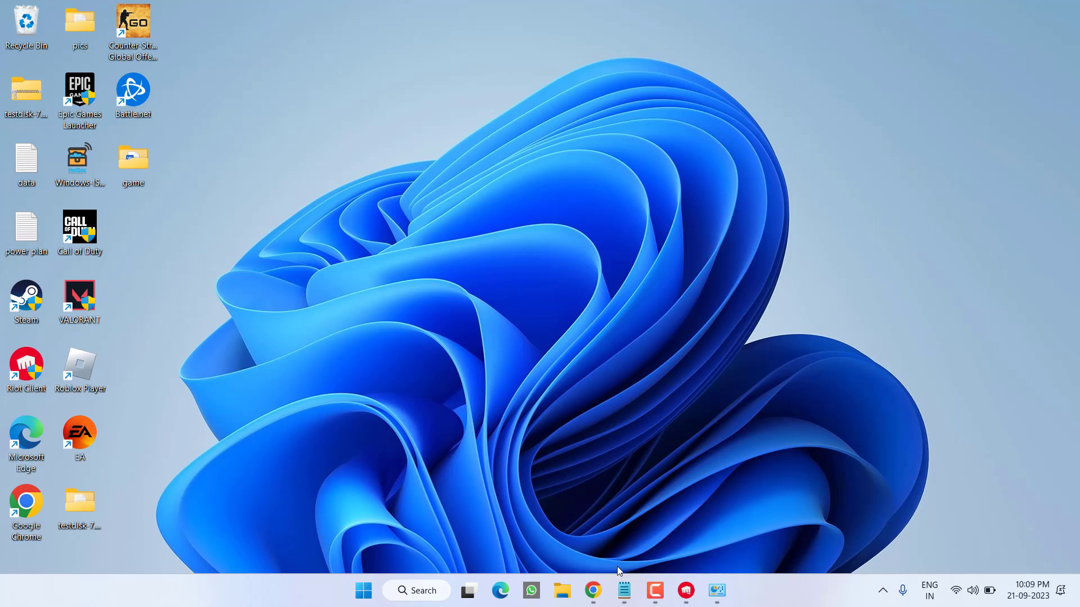
left_click(691, 588)
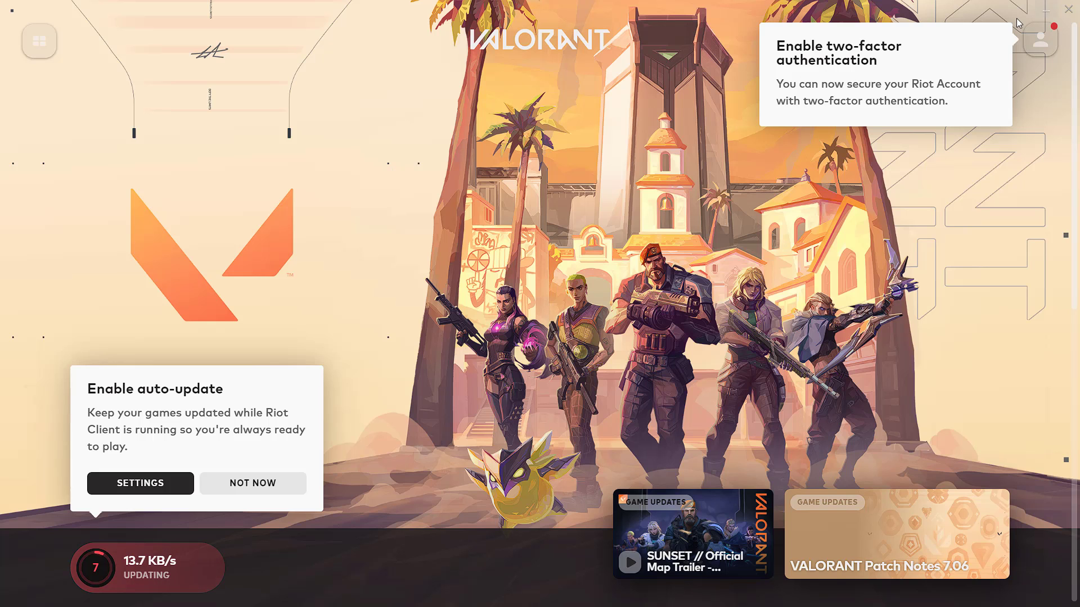
left_click(1040, 41)
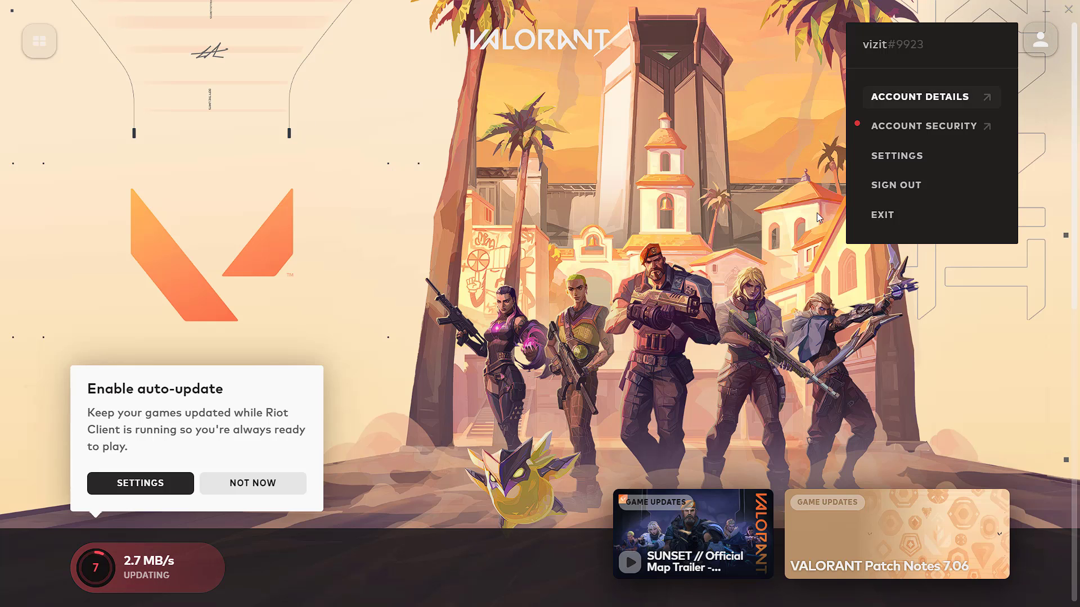
left_click(918, 190)
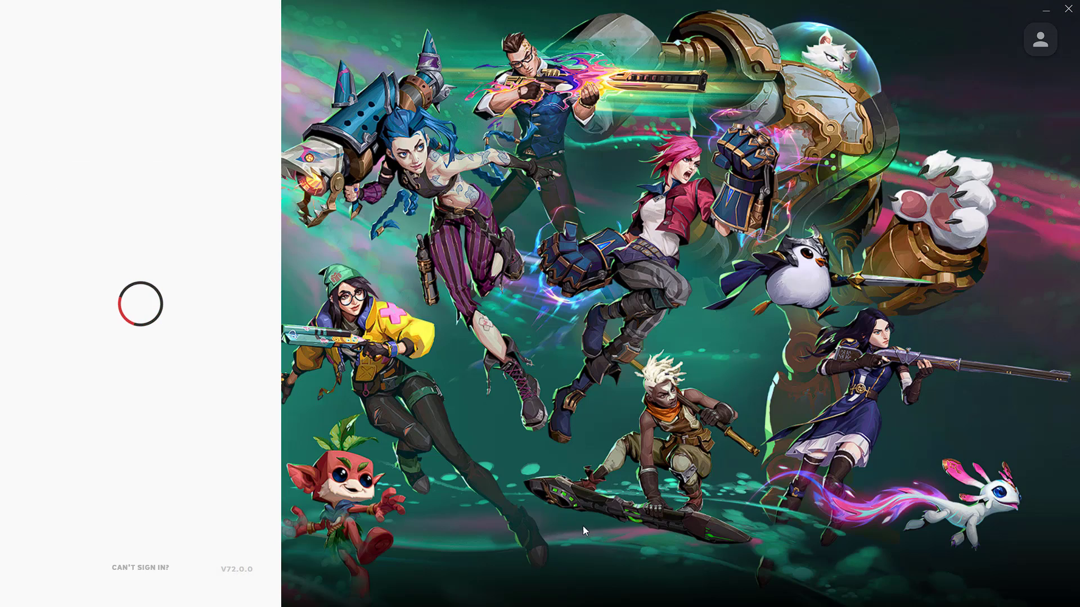
Check the Riot sign-in page in Chrome, then return to the Riot Client's sign-in screen
left_click(1046, 10)
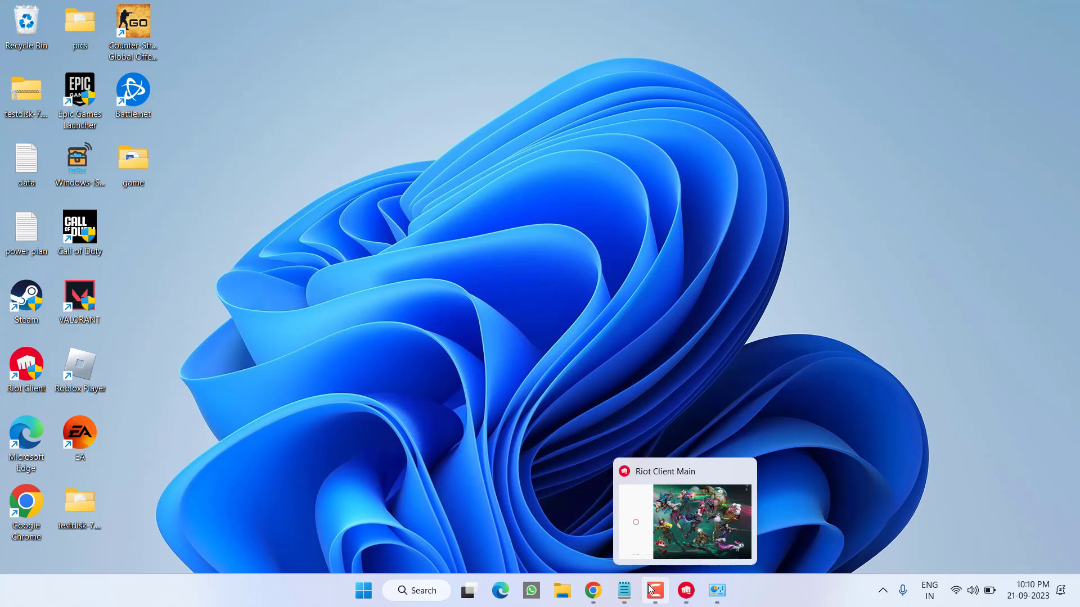
left_click(599, 593)
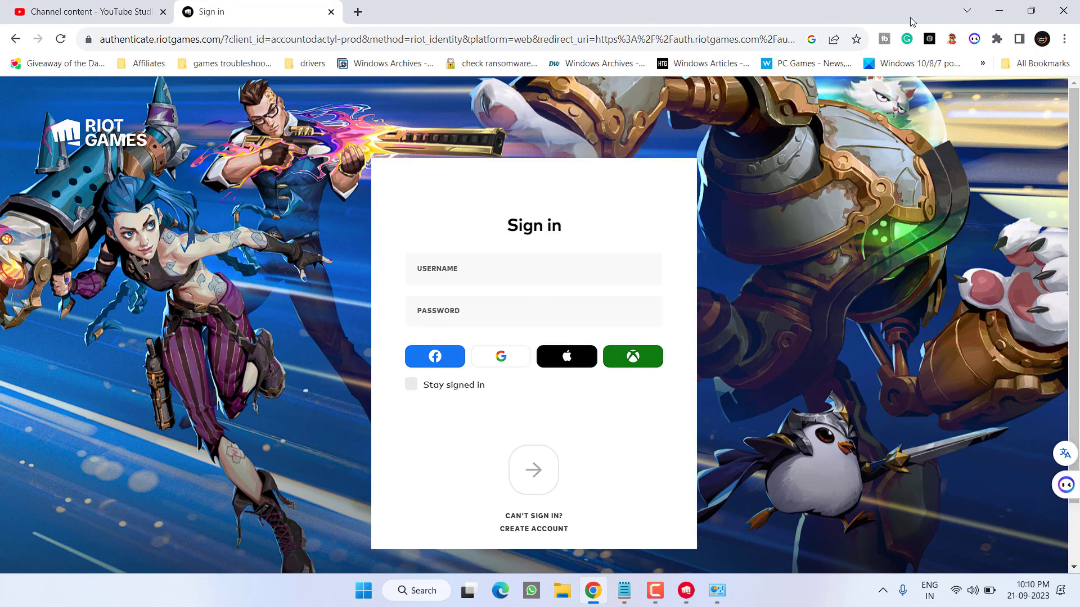
left_click(998, 10)
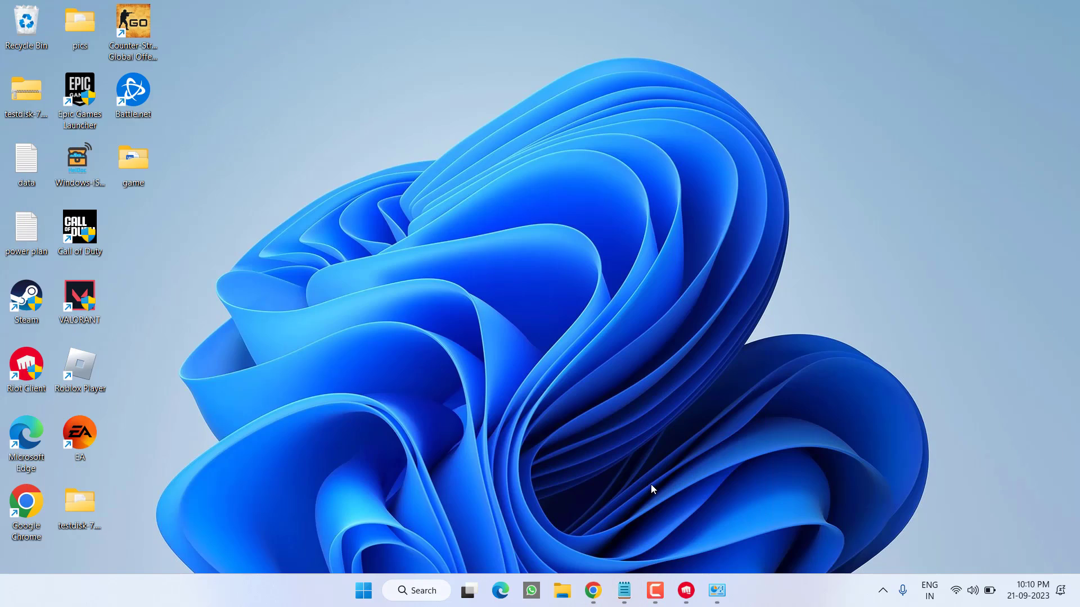
left_click(685, 590)
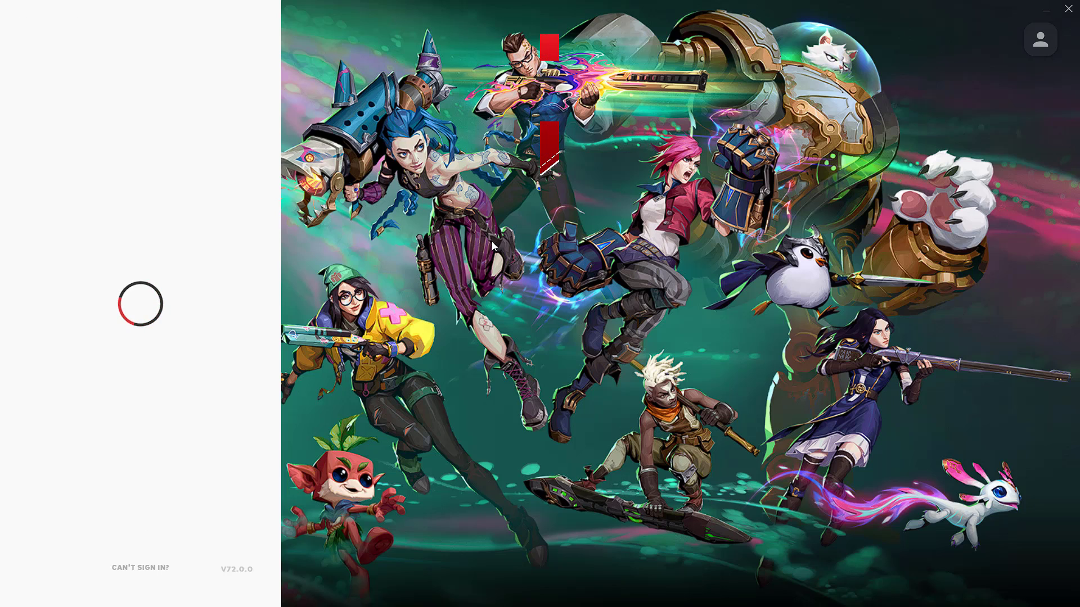
left_click(1044, 9)
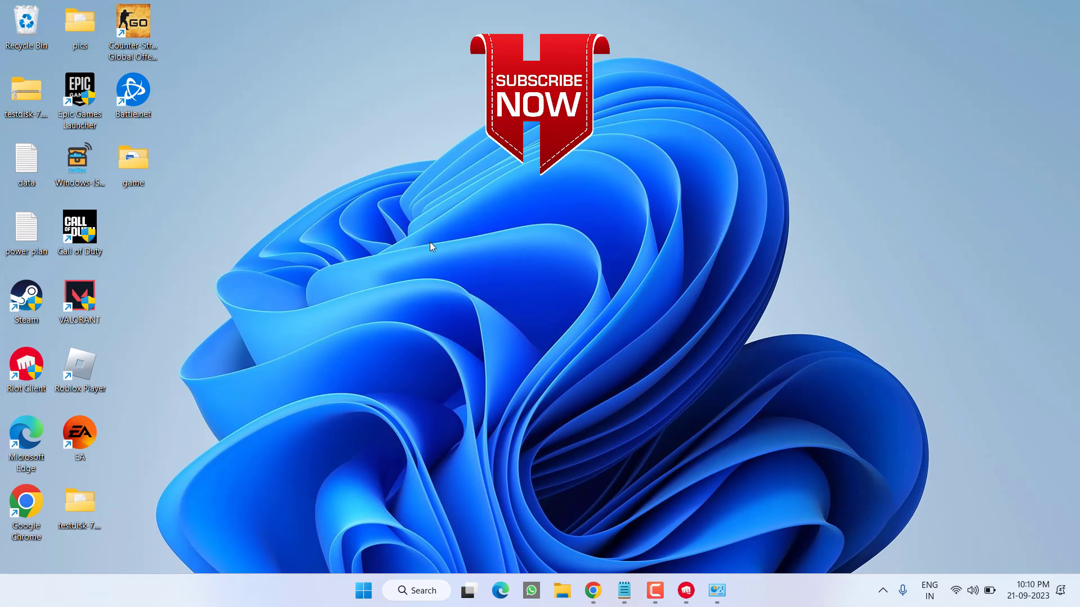